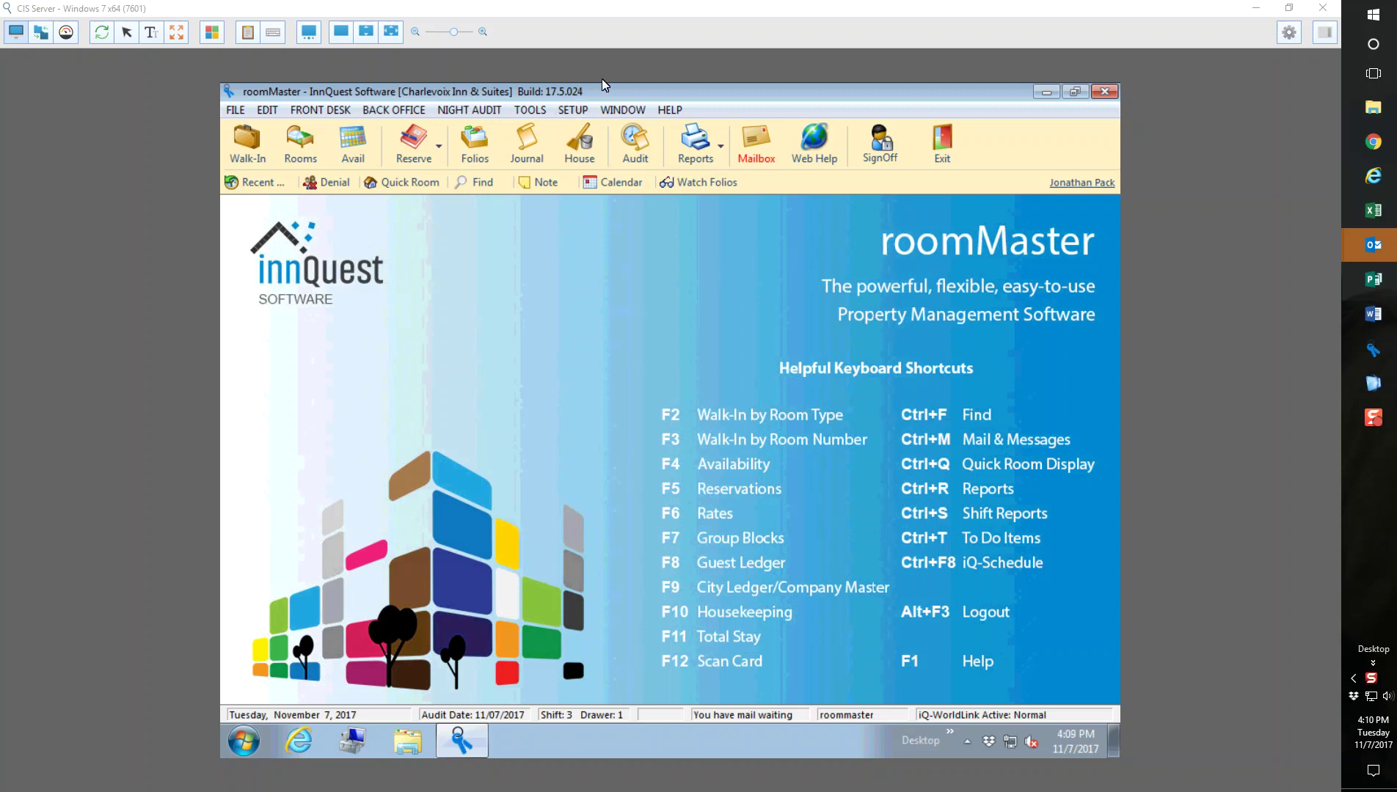
Open the PROM Promotional Special rate code from the Setup Rate Codes list for editing.
click(572, 110)
click(584, 159)
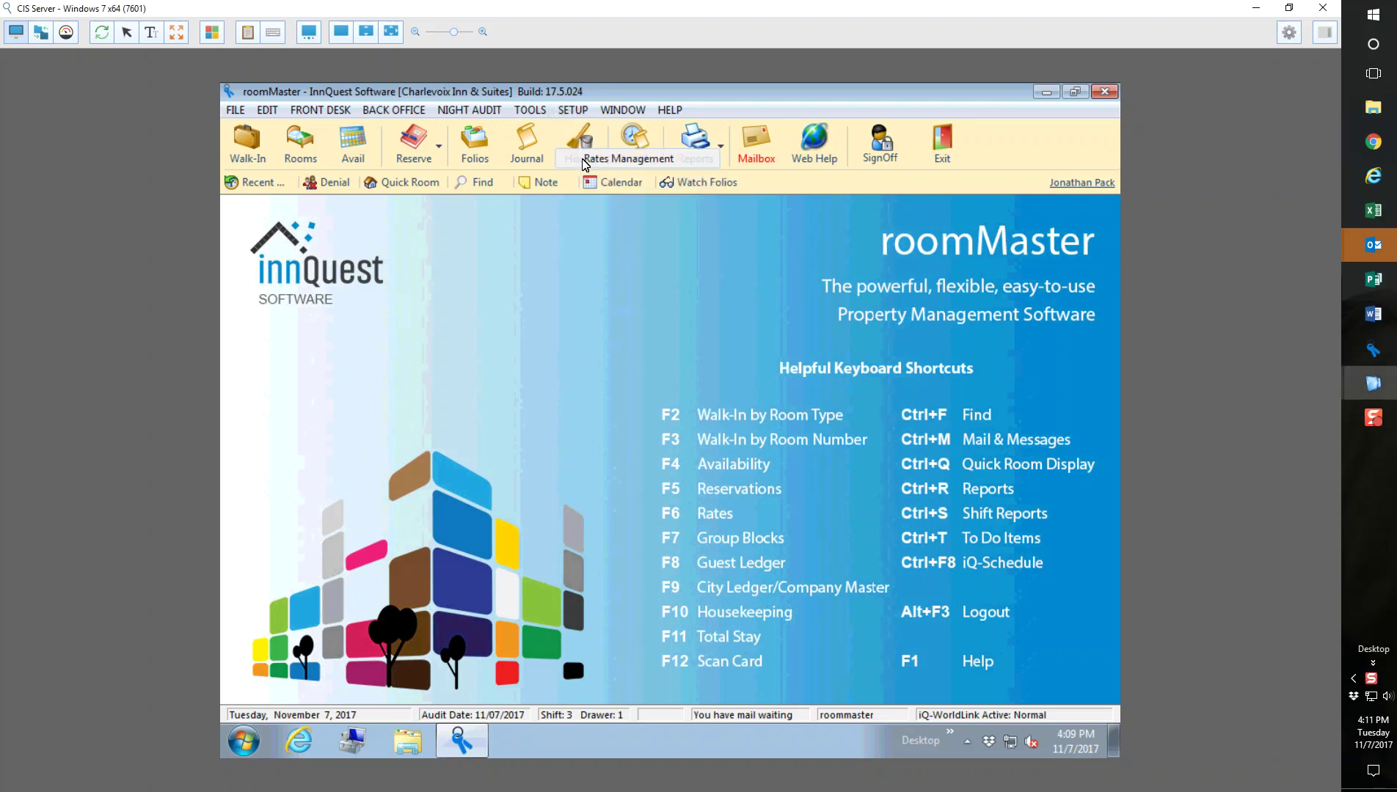
click(409, 566)
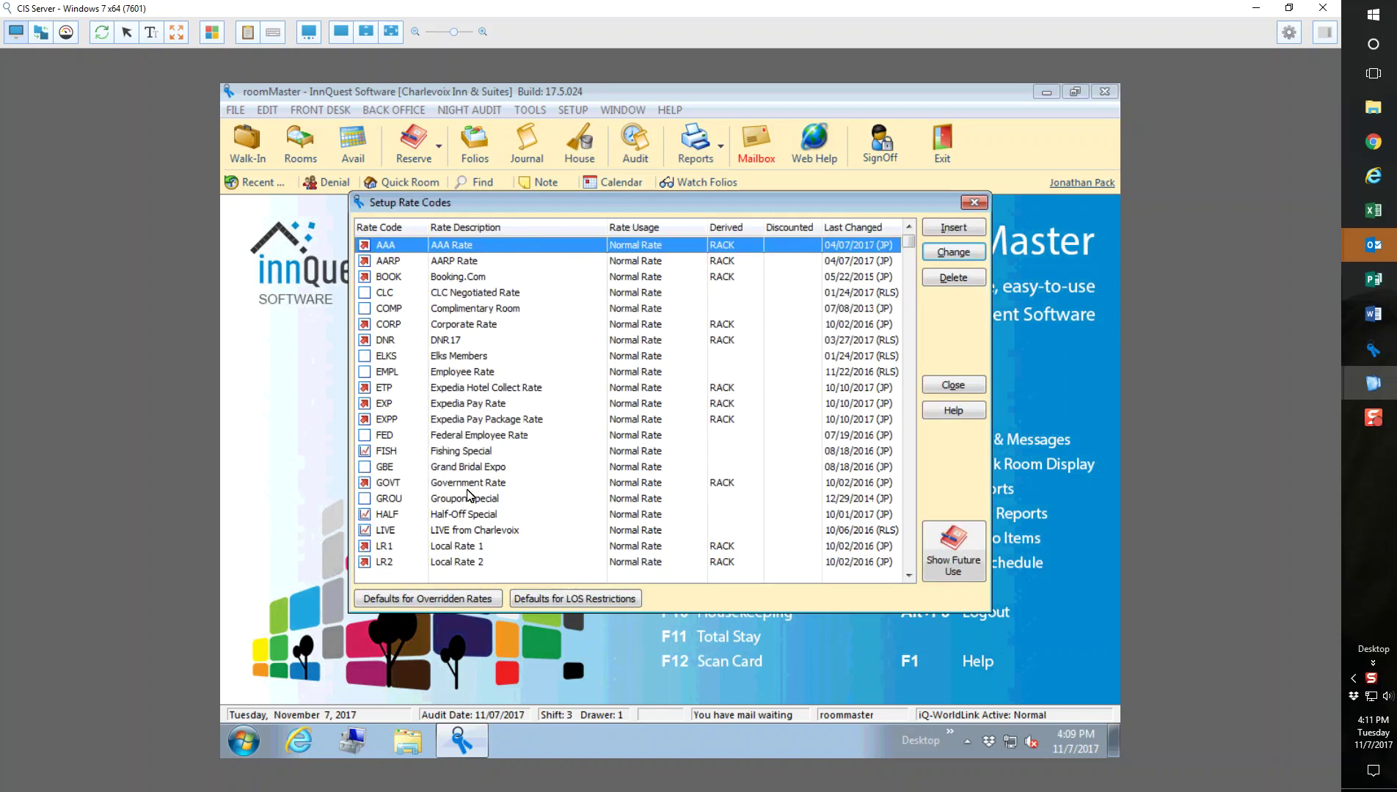
key(p)
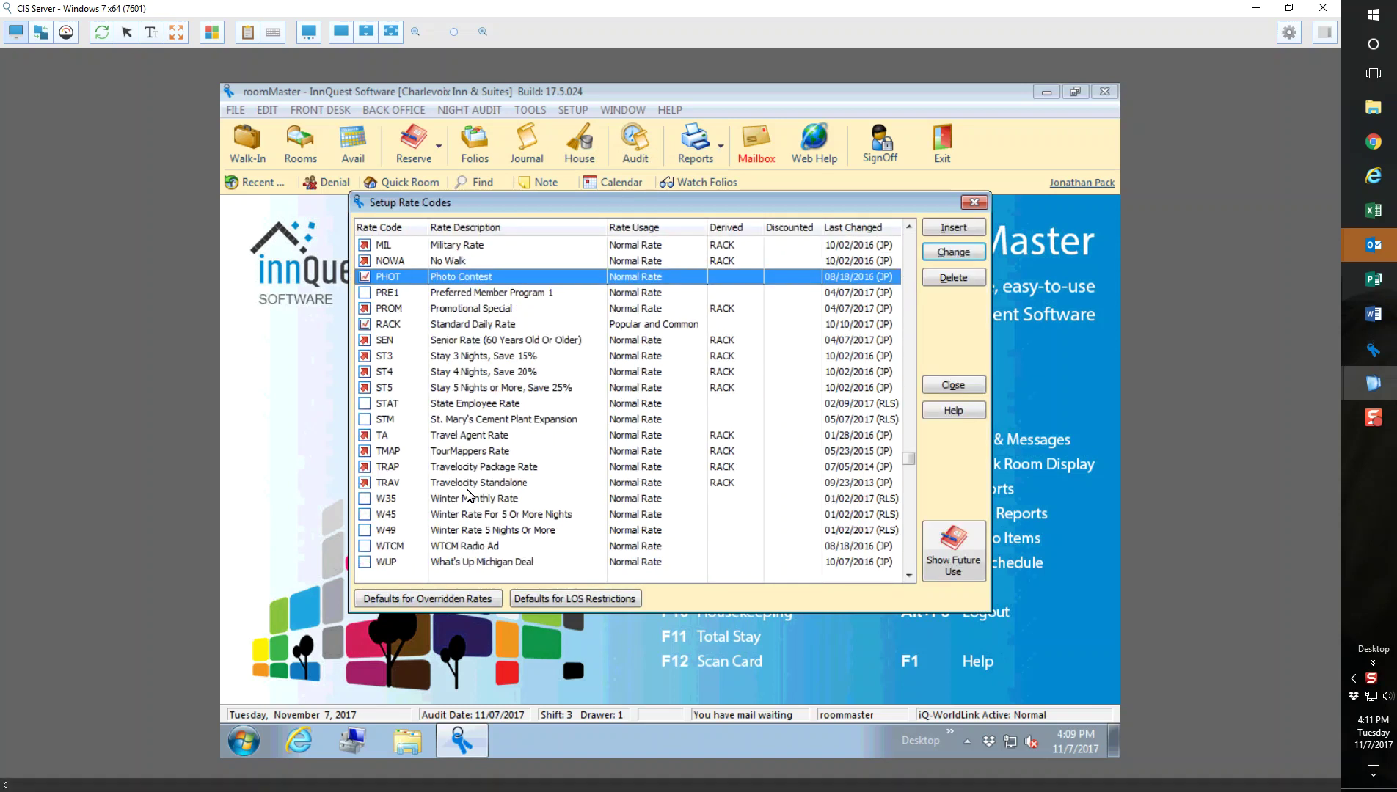
click(467, 310)
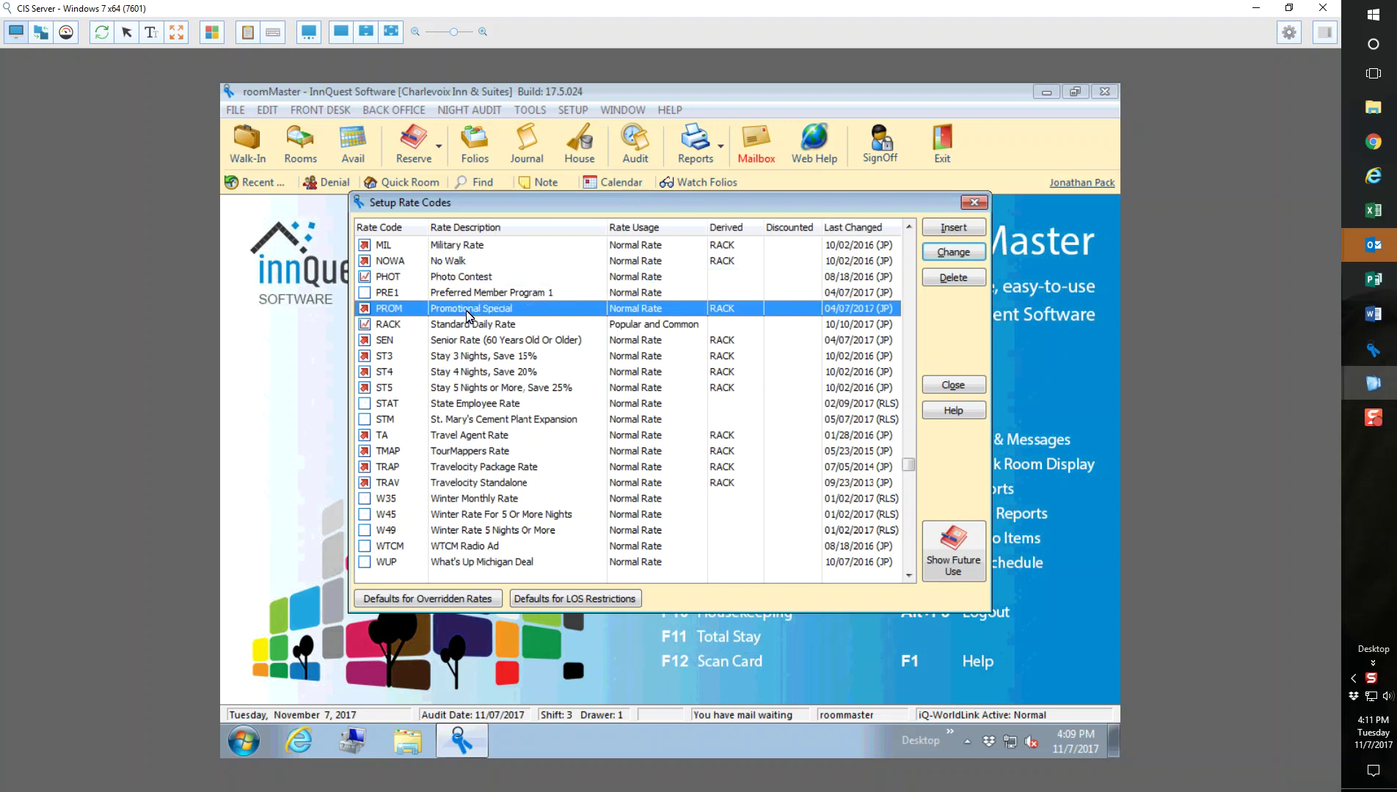
double_click(467, 312)
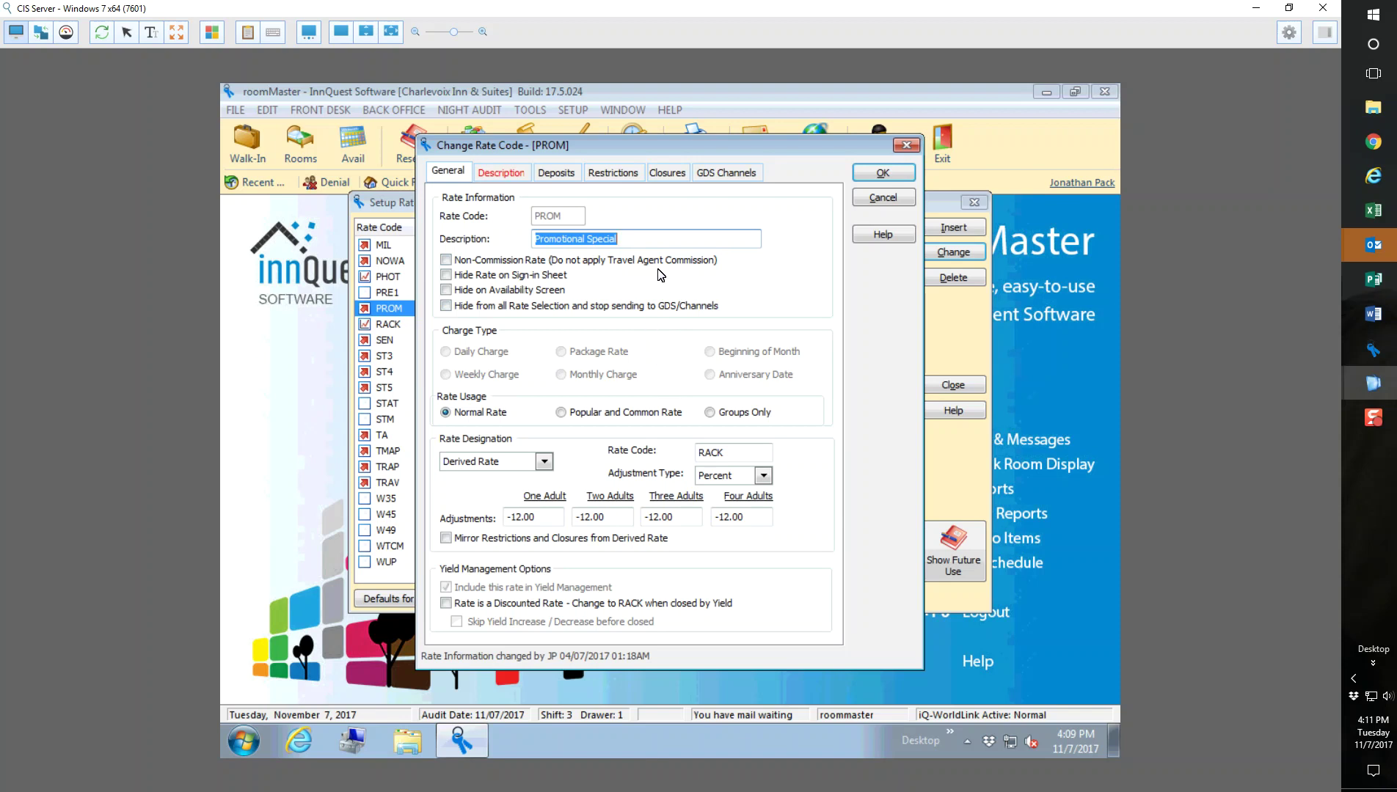
Add IQ-WebBook to PROM's GDS channels, save the rate code, and close the rate windows.
click(715, 176)
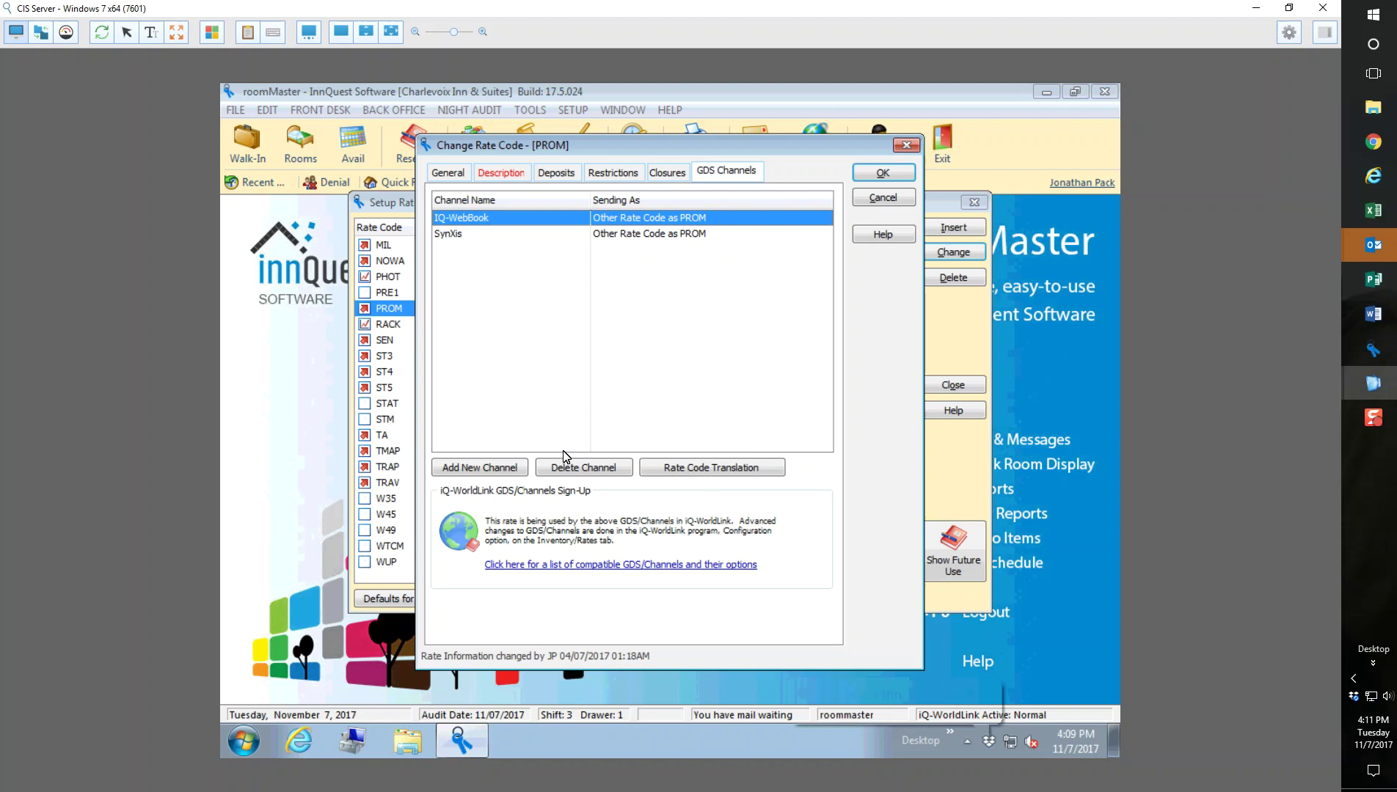
click(497, 473)
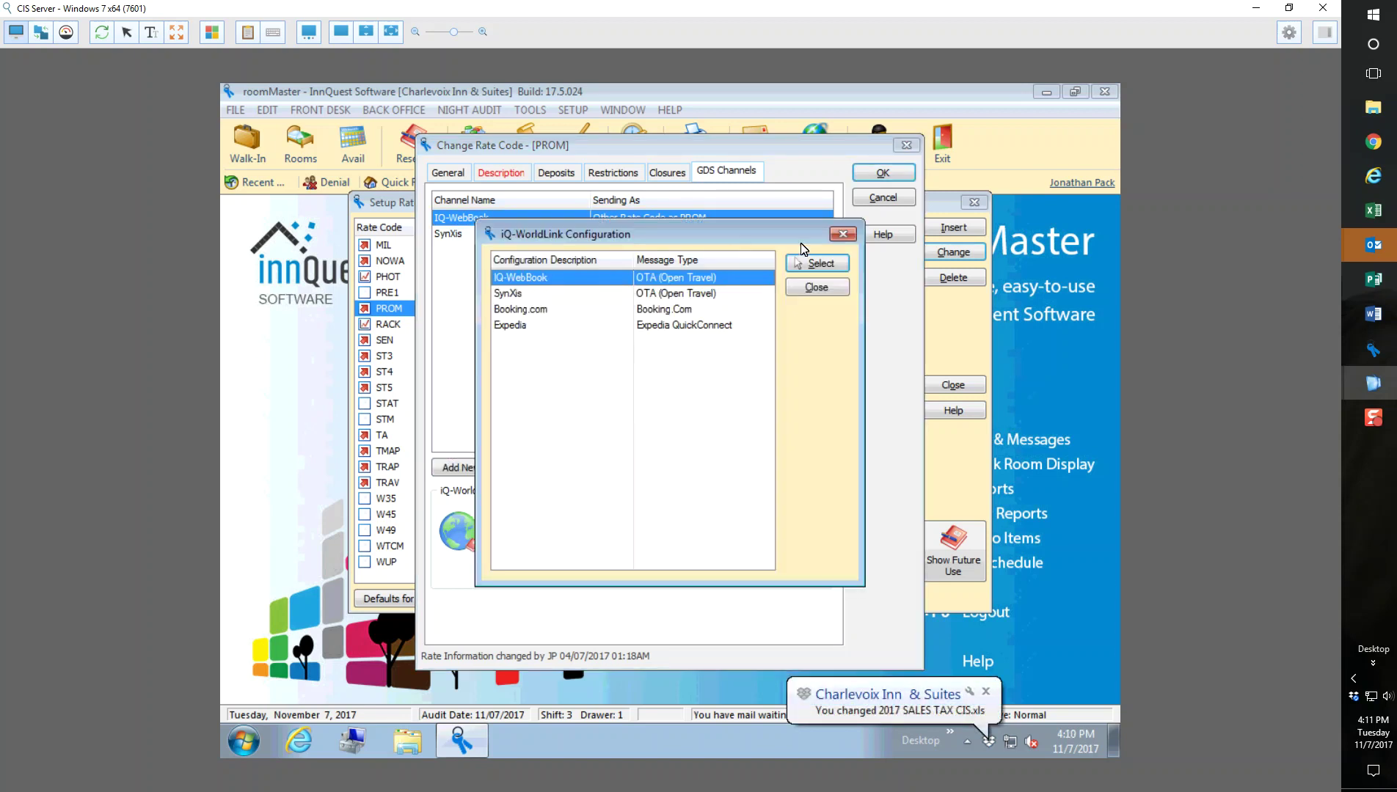
click(815, 287)
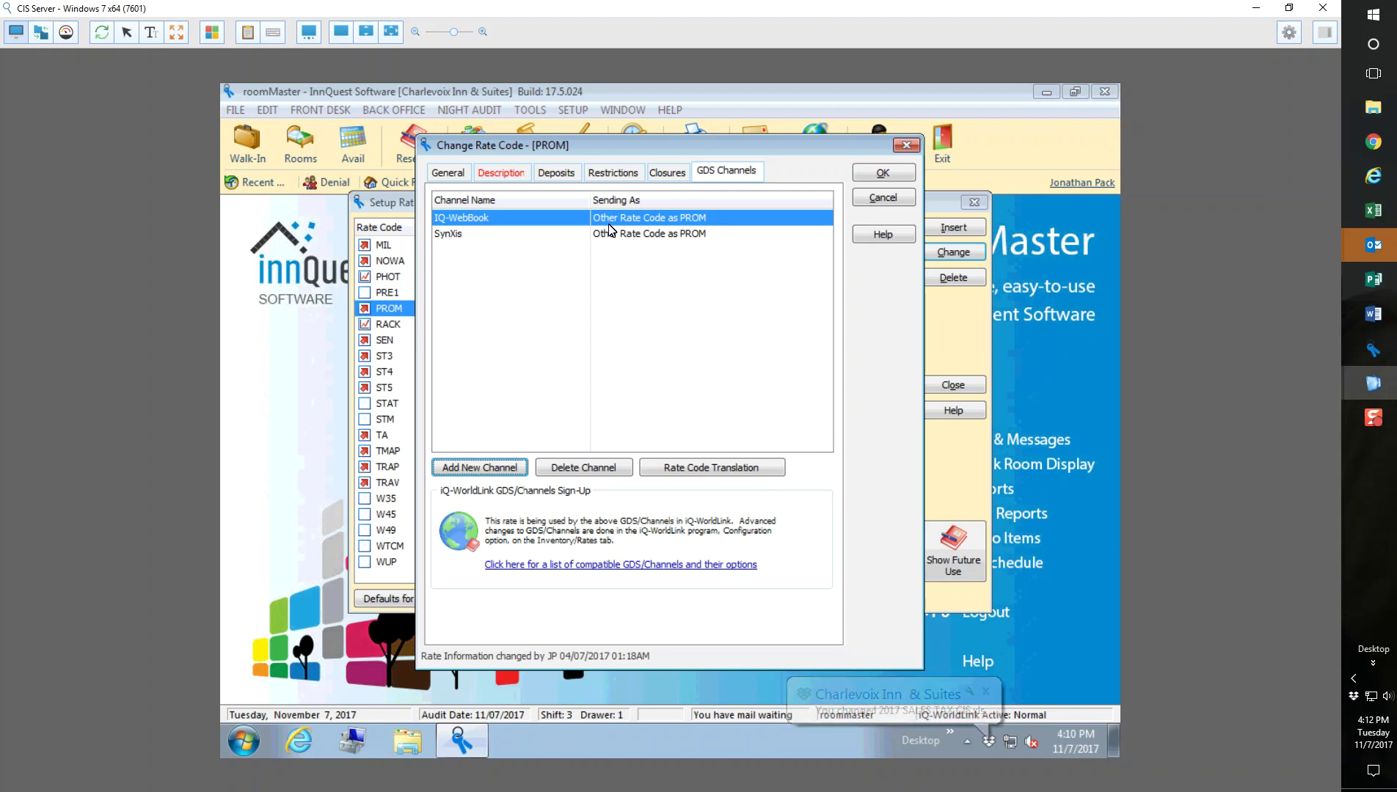
click(875, 176)
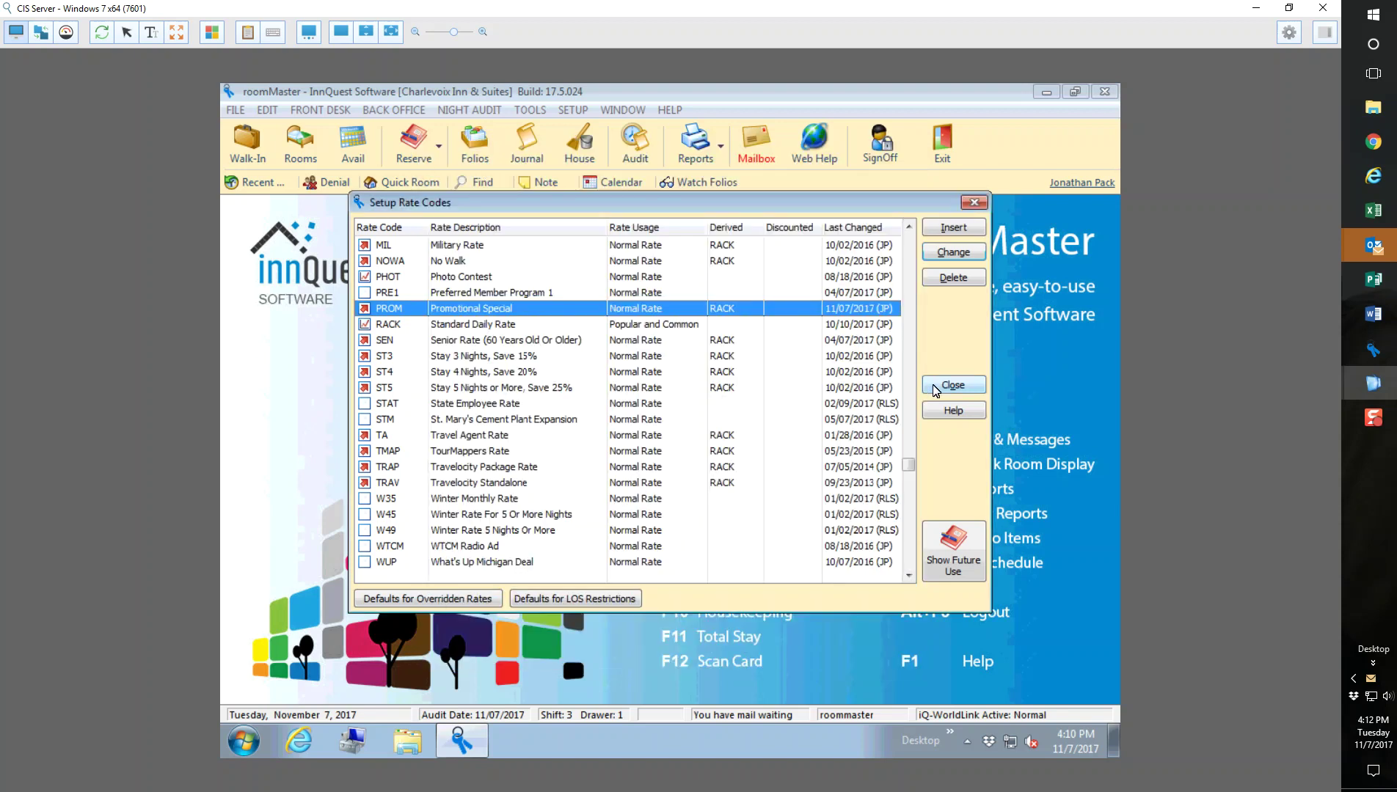
click(936, 387)
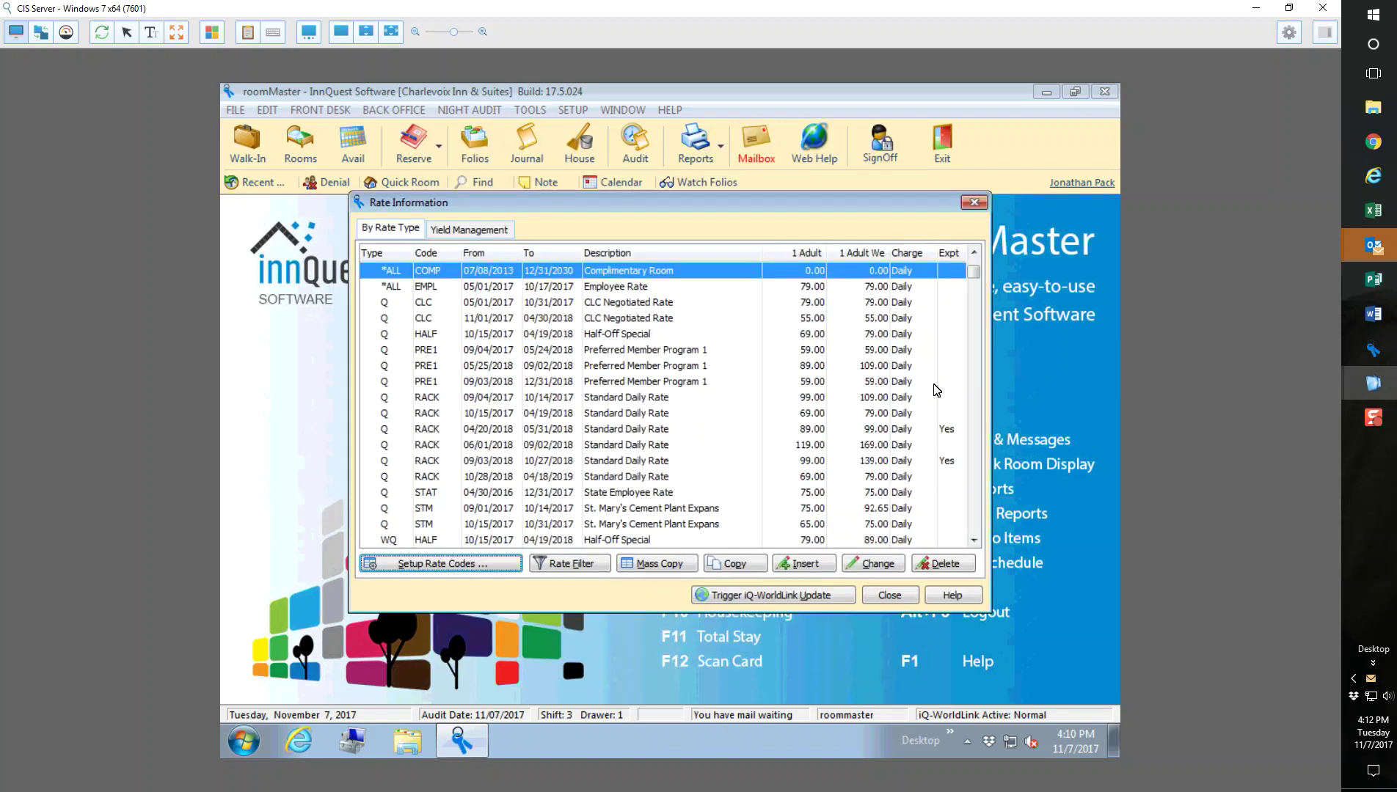
click(898, 596)
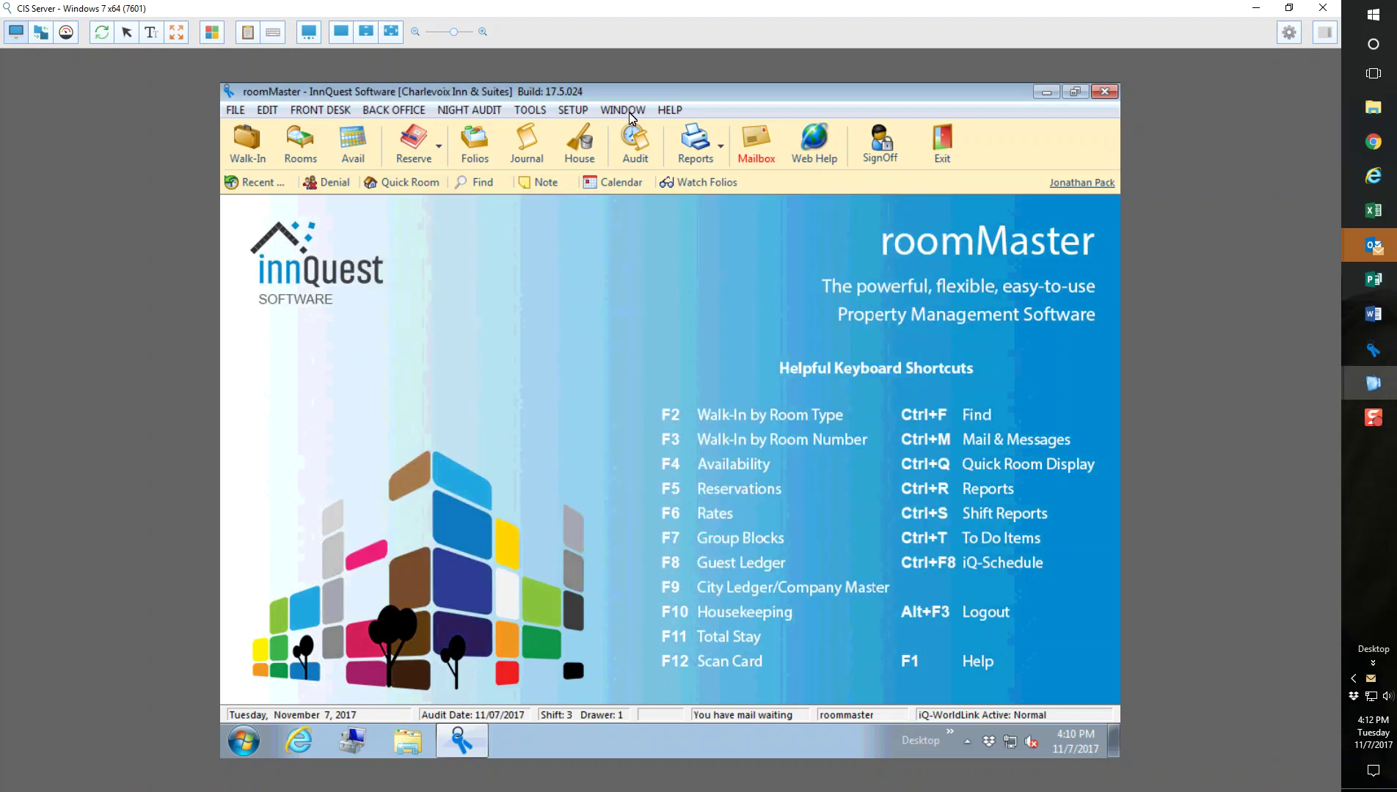
Check the Market Source lookup values in Configuration's User Fields, including CHAM Chamber Of Commerce.
click(567, 117)
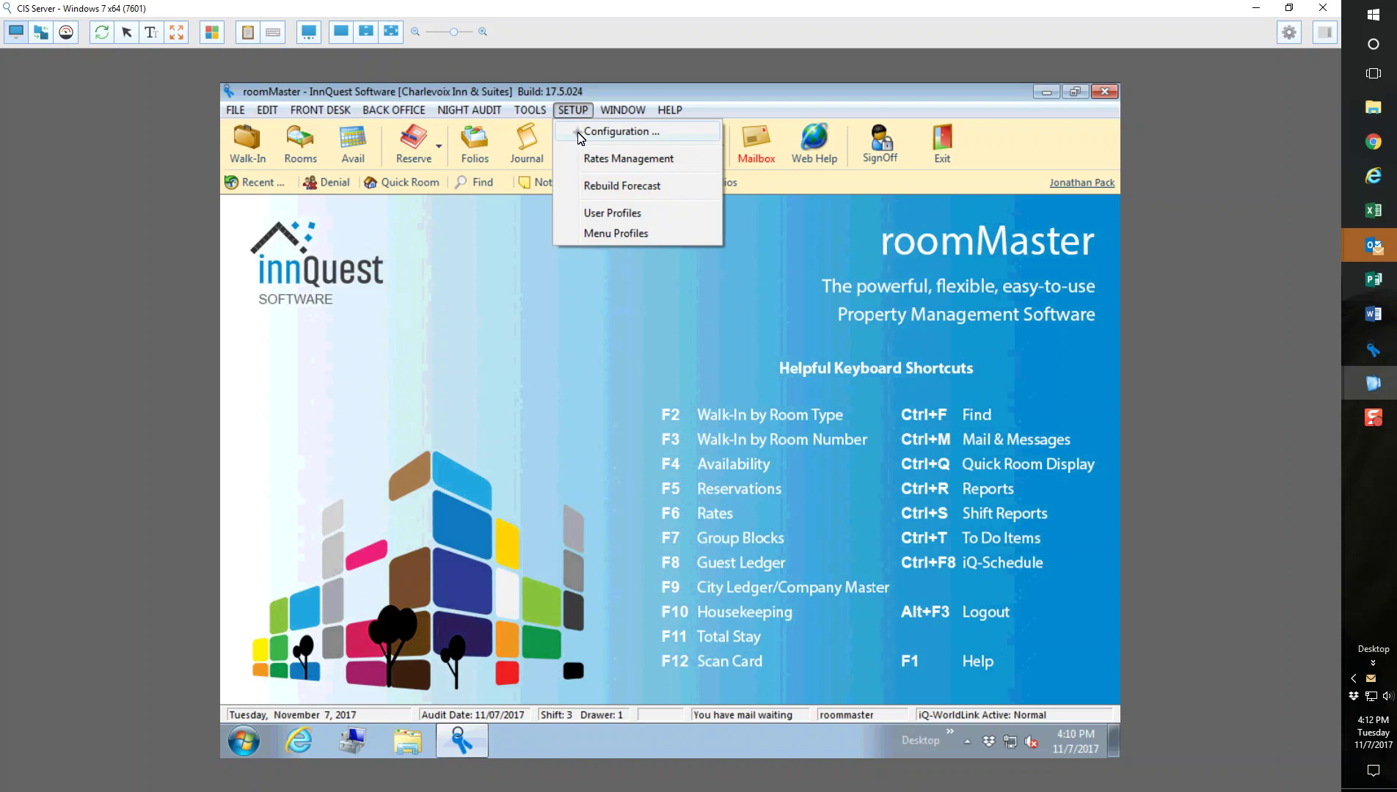
click(616, 131)
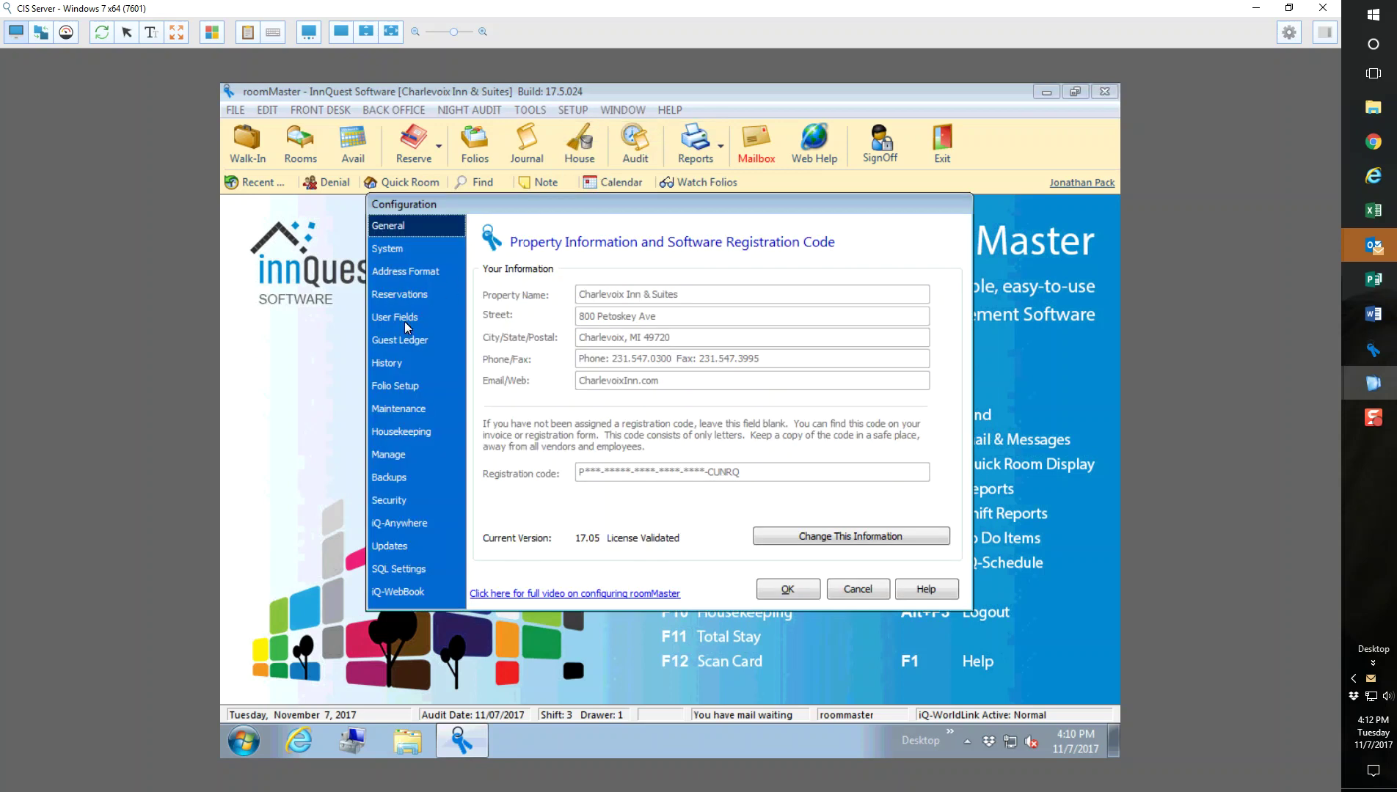
click(396, 318)
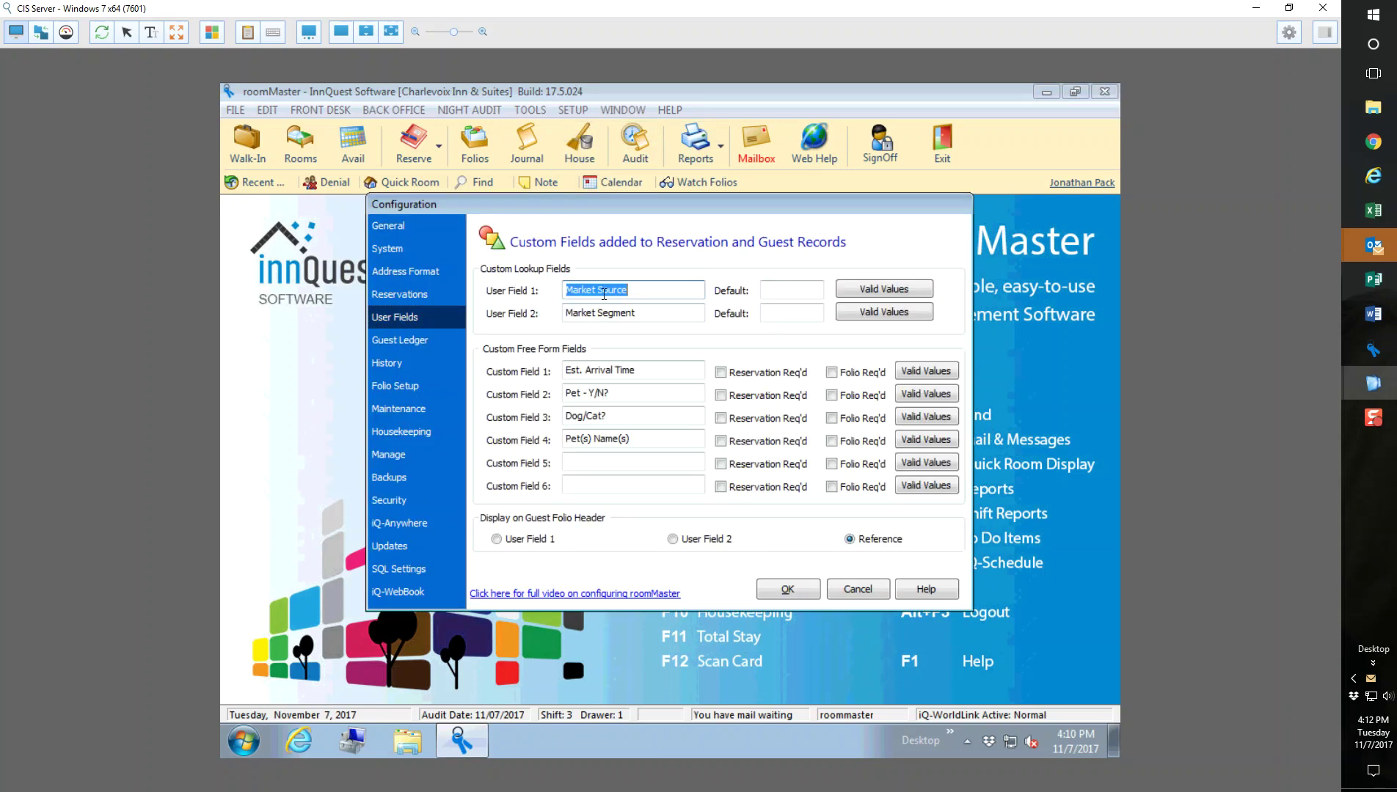
click(881, 290)
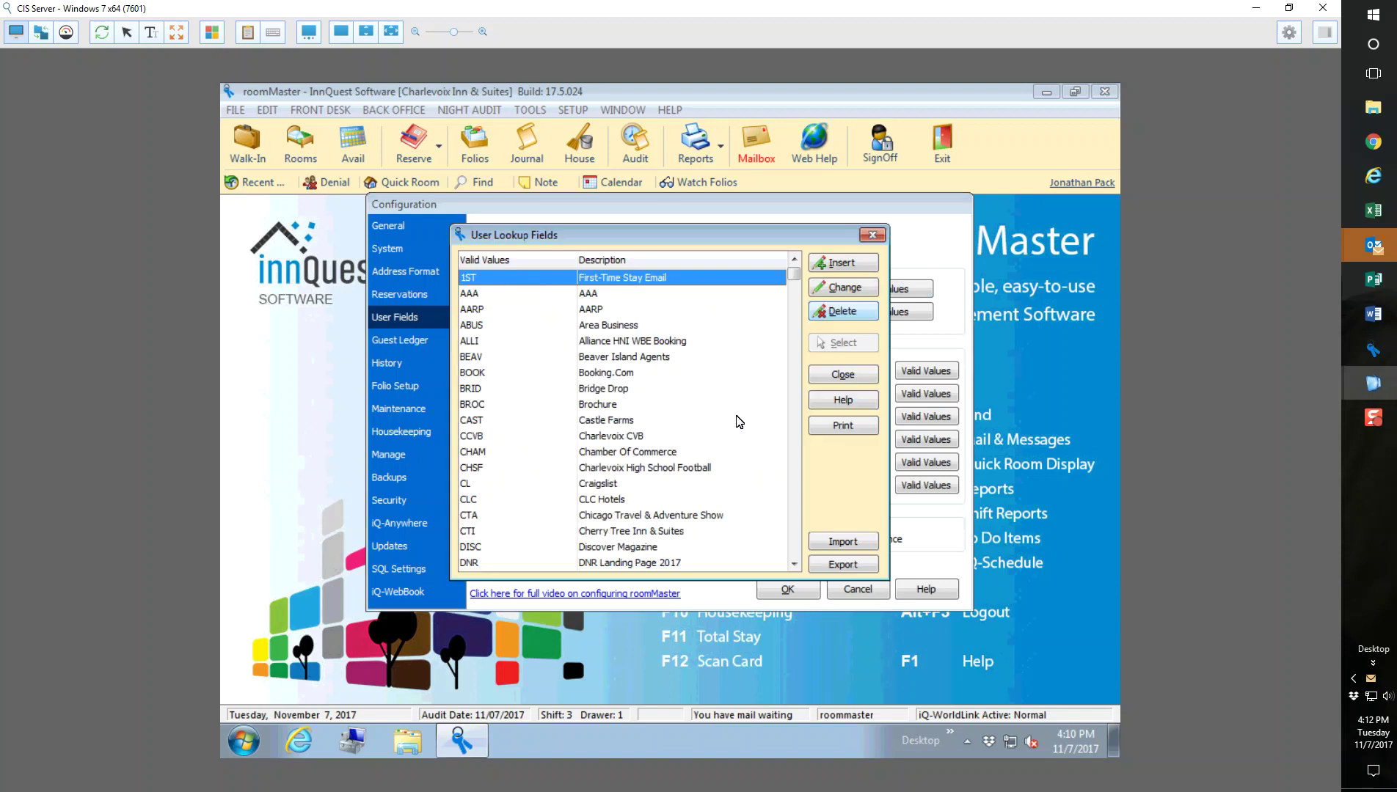
click(487, 453)
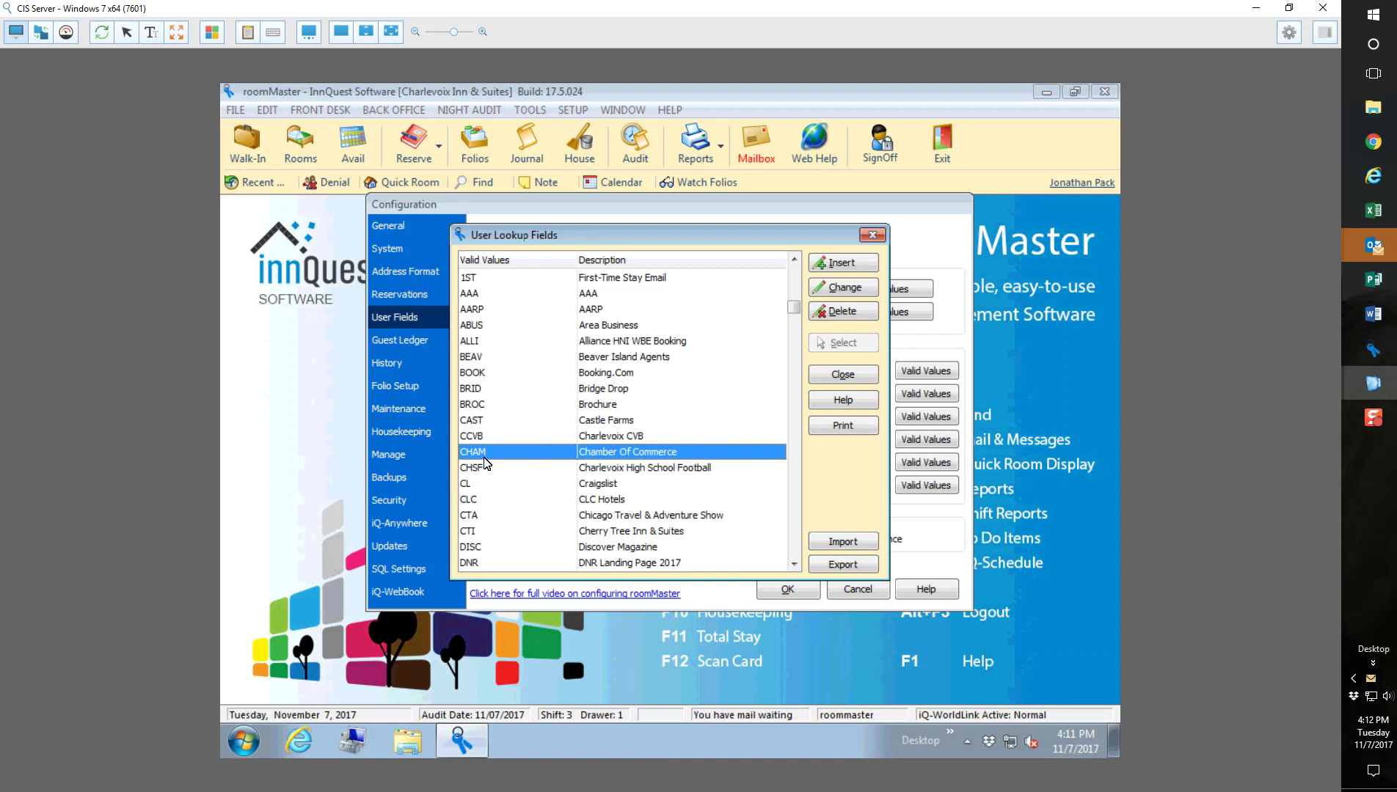
click(851, 375)
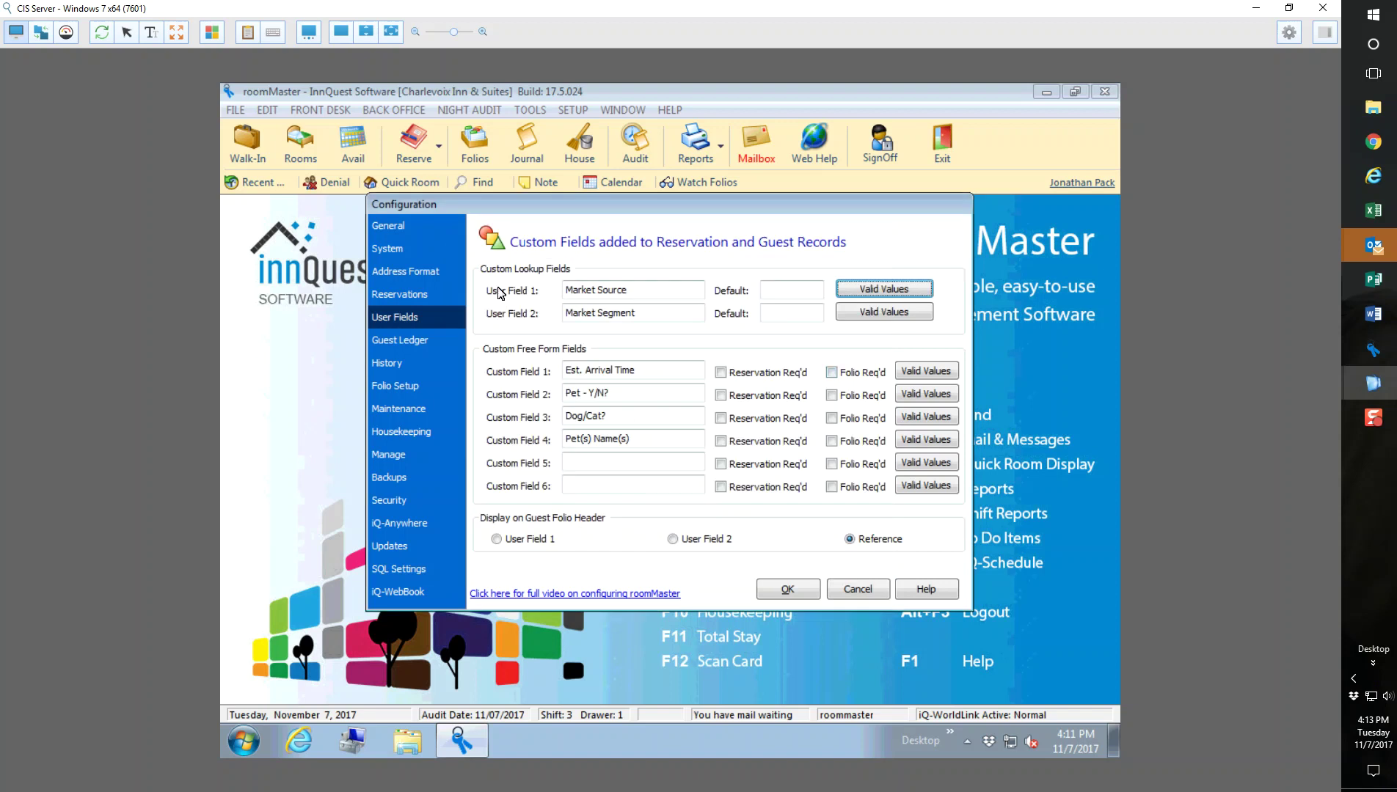
Check the Market Segment lookup values, confirming the WBE Webbook entry exists.
click(855, 314)
key(End)
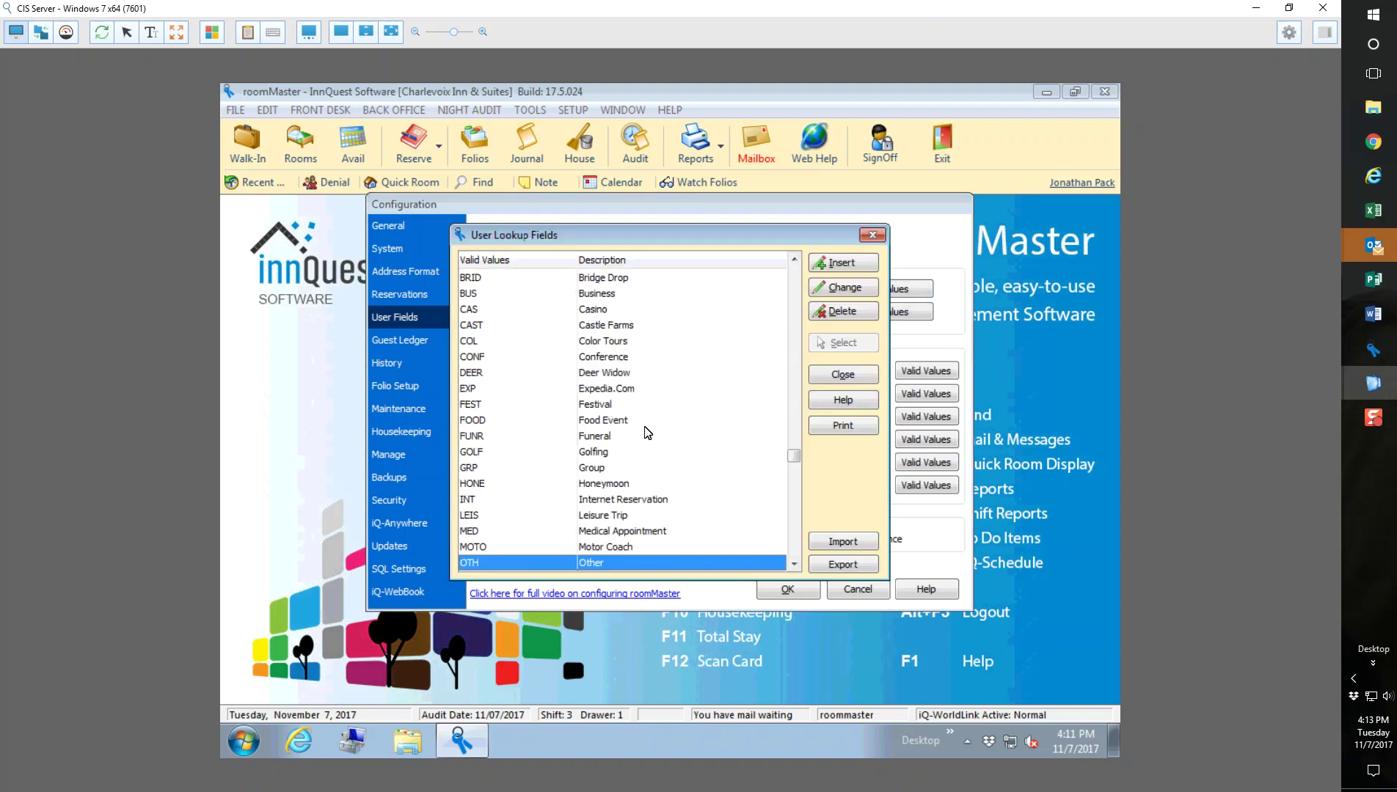
click(475, 516)
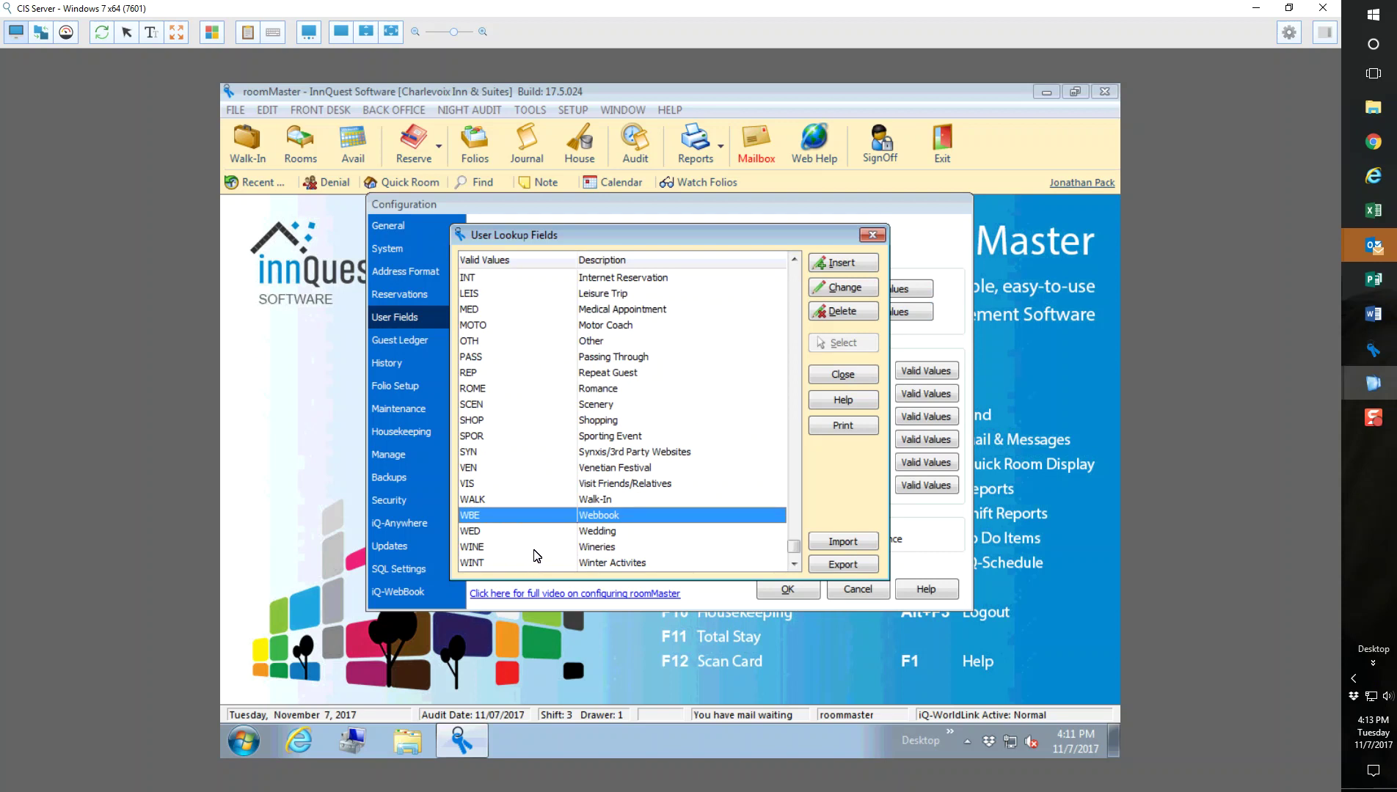
mouse_move(613, 242)
mouse_down()
mouse_move(619, 341)
mouse_move(638, 249)
mouse_up()
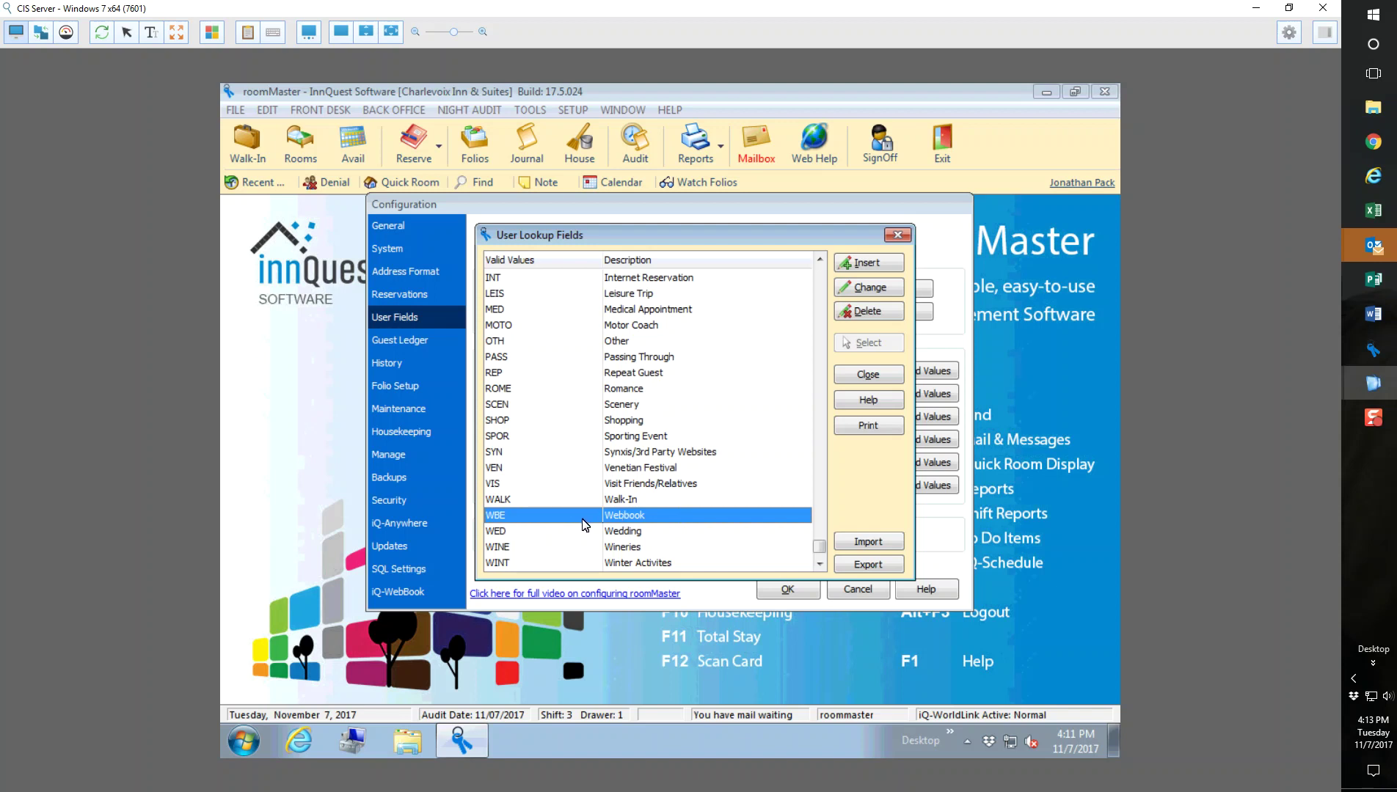
click(865, 374)
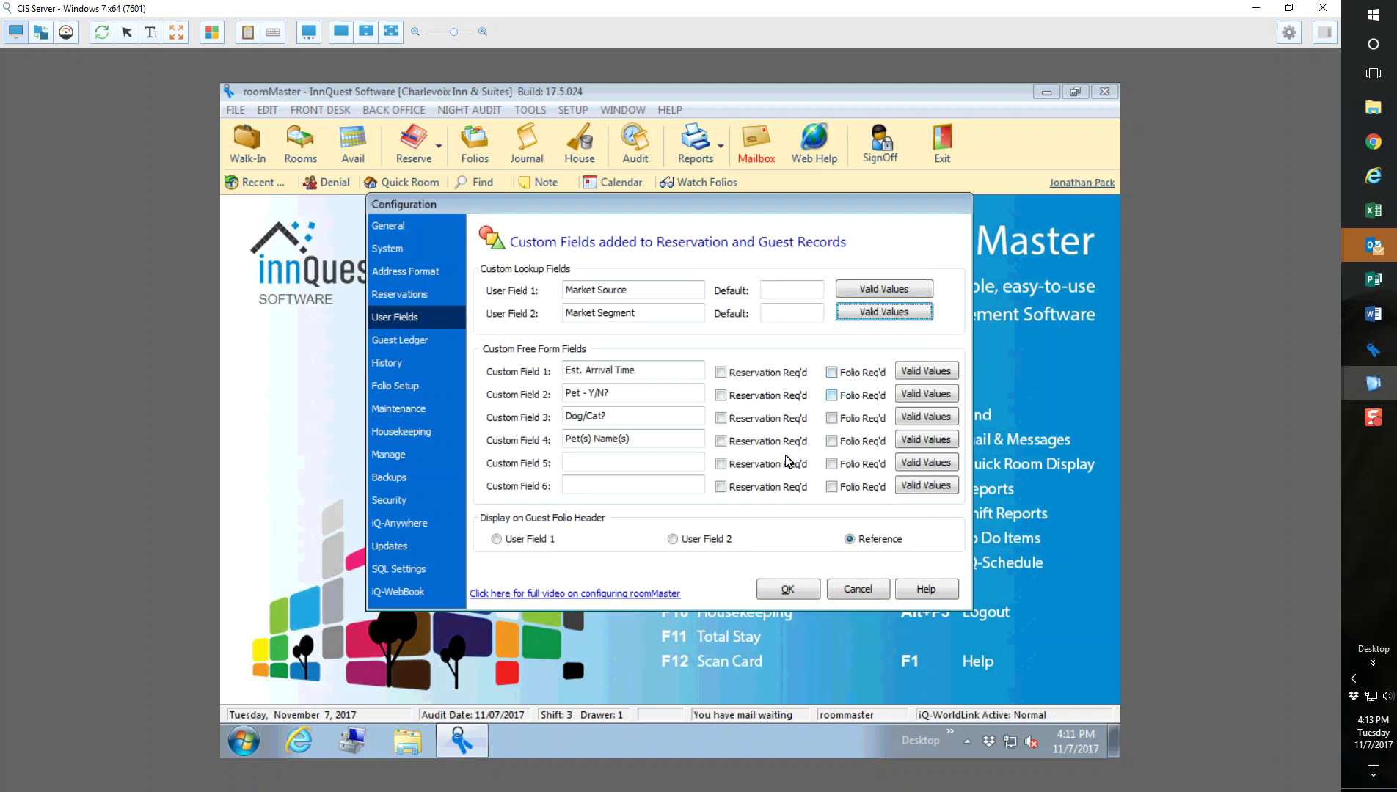
Close Configuration and go to the Chain Sites page in the iQ-WebBook admin site.
click(805, 589)
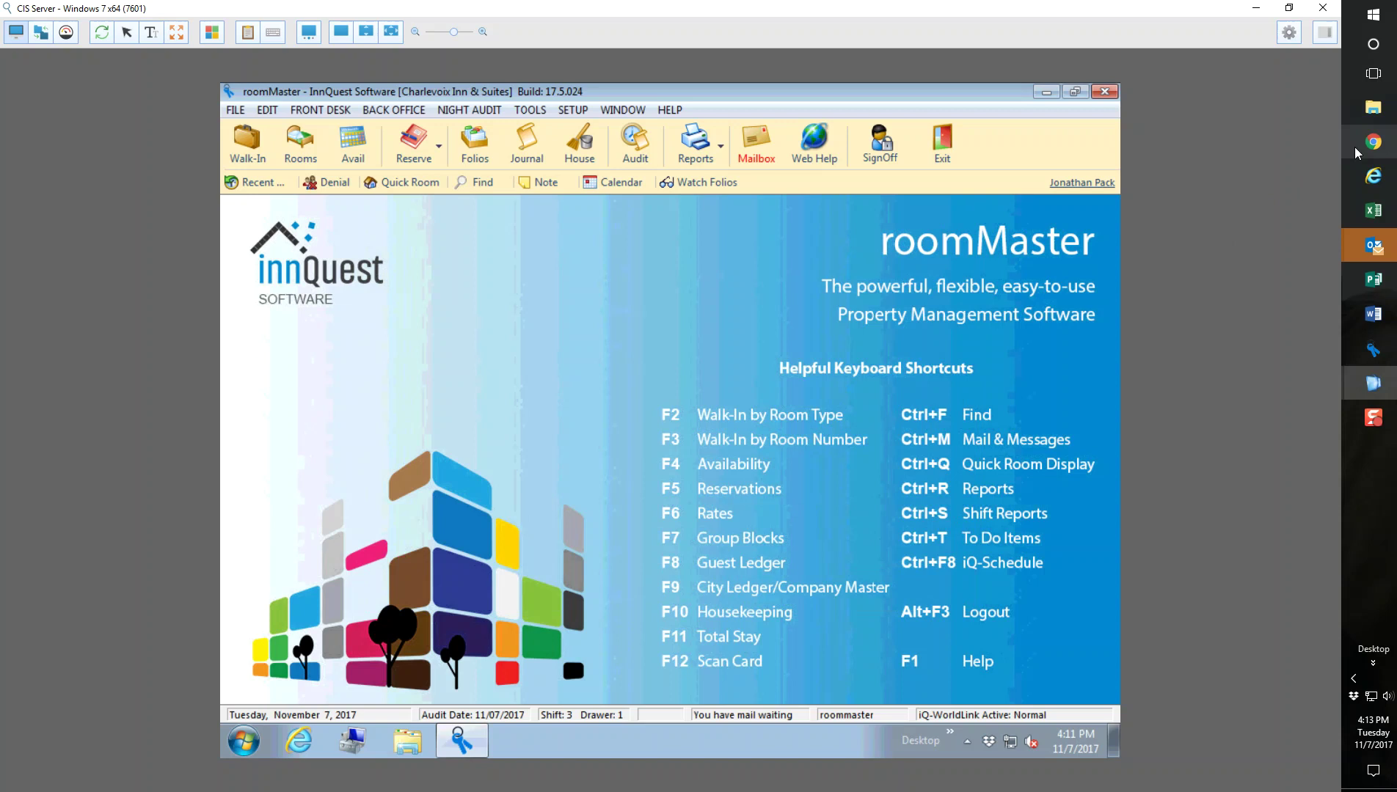
mouse_move(1363, 147)
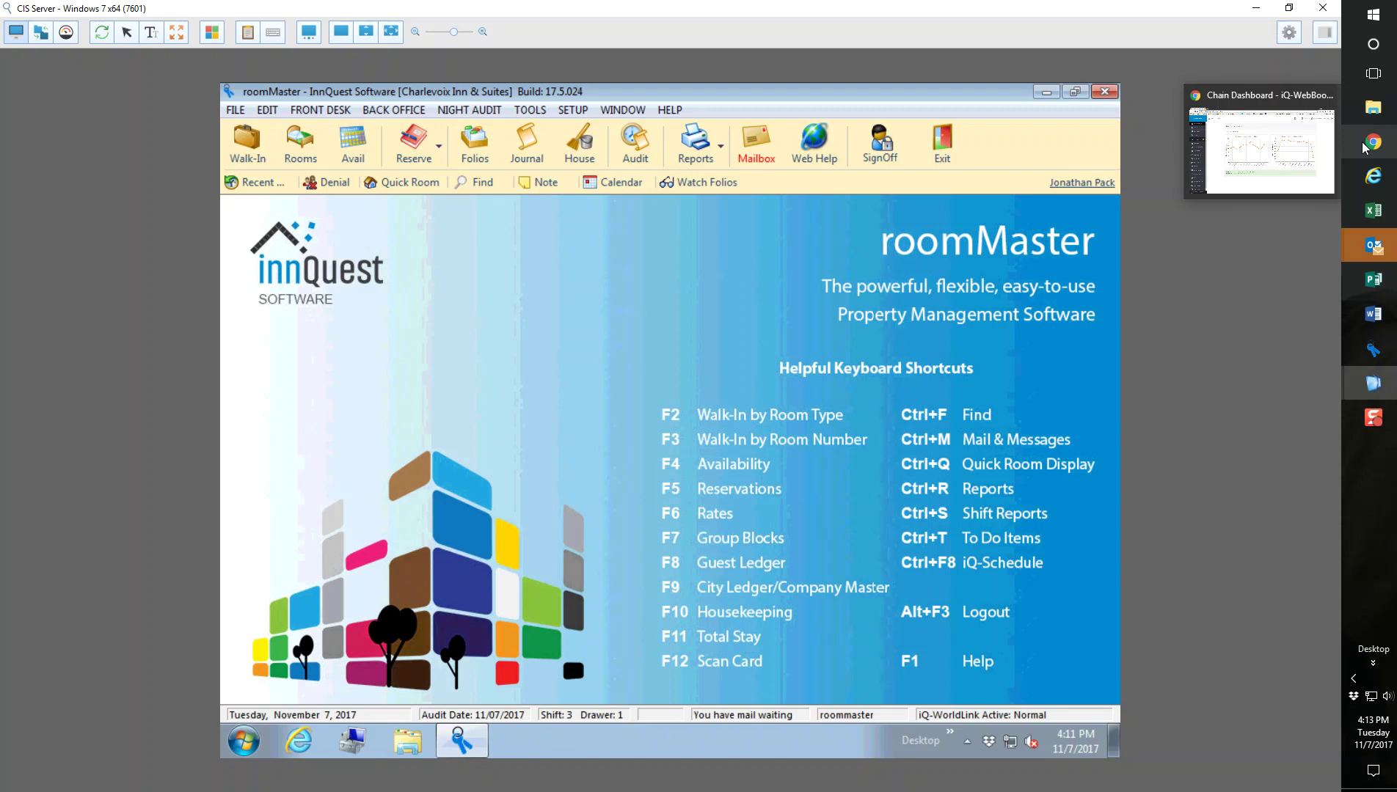
click(1363, 148)
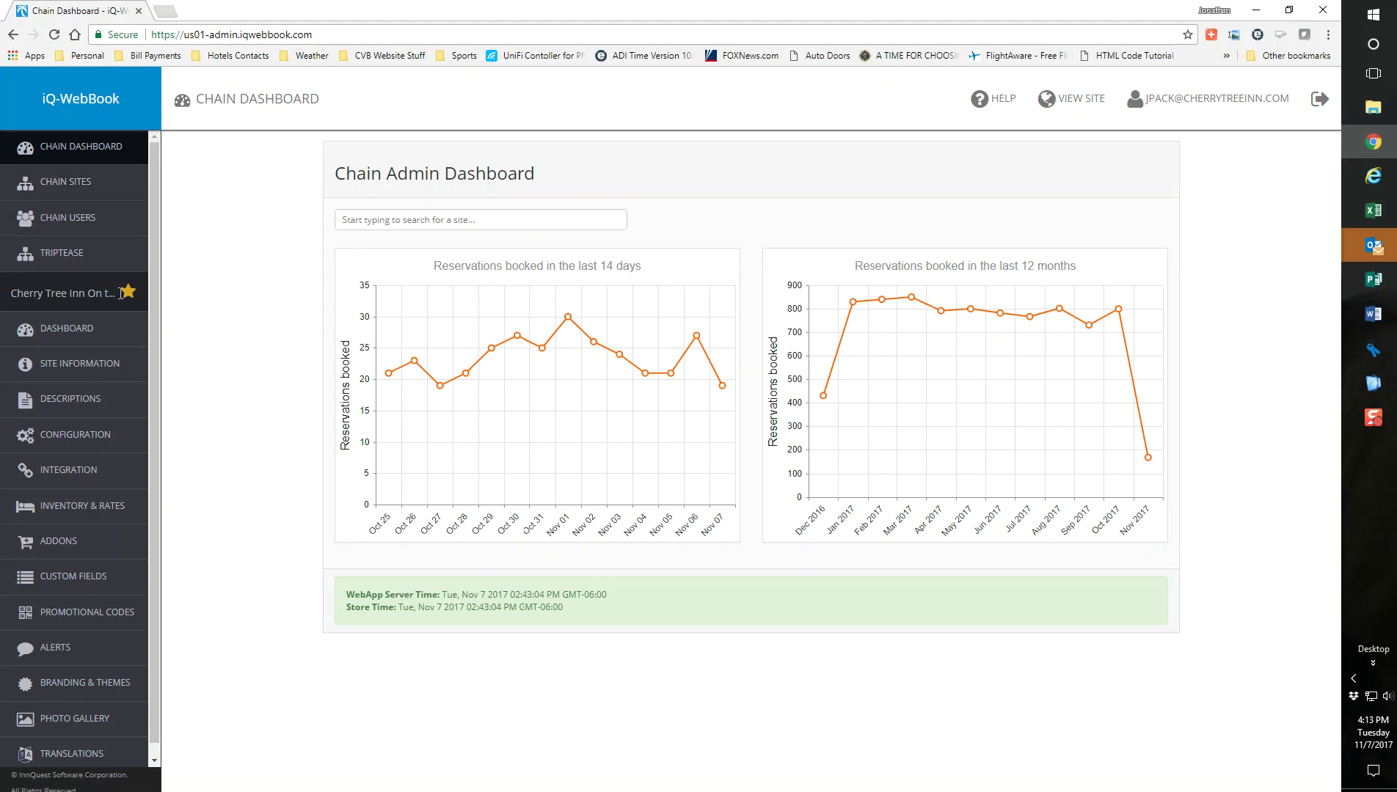
click(61, 195)
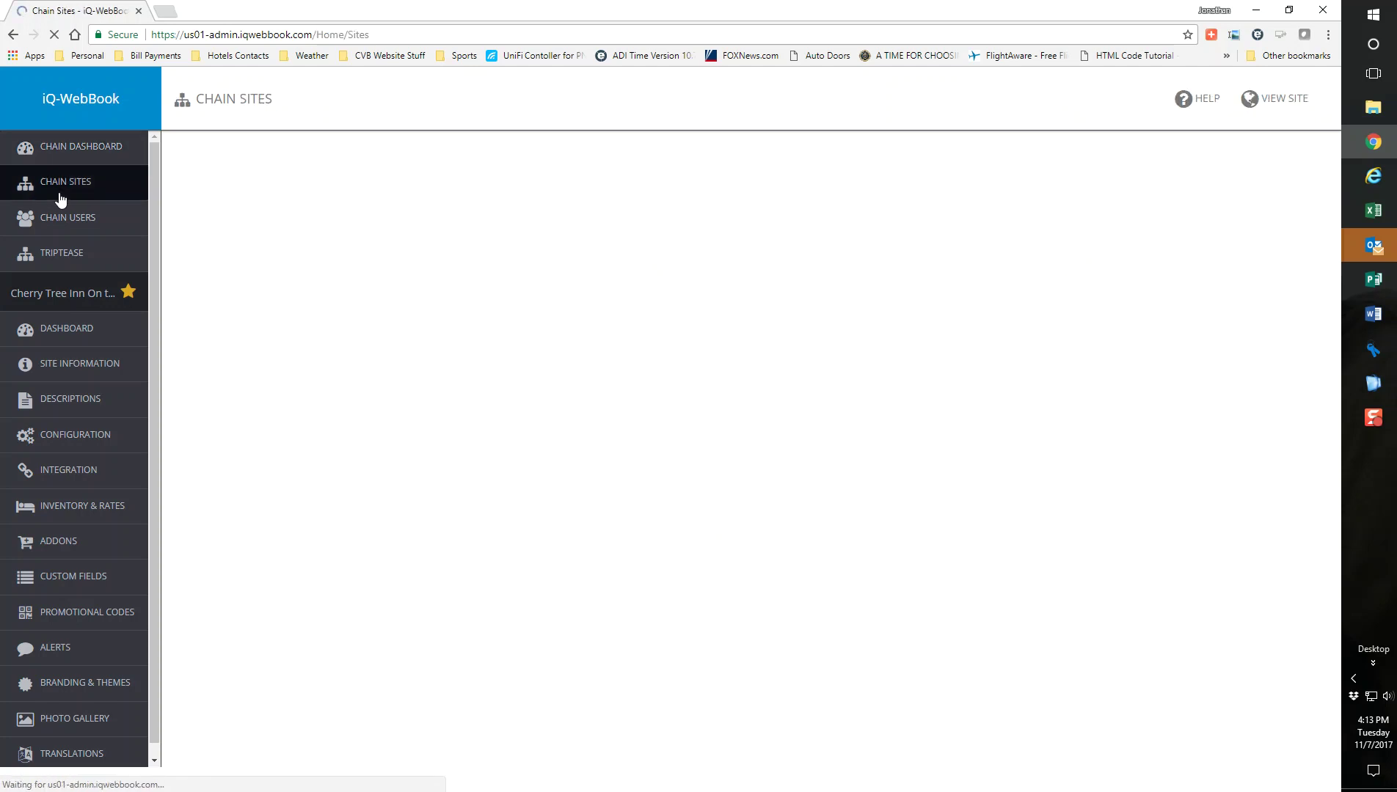
Open the Charlevoix Inn & Suites site, review its rates, and start a new promotional code.
click(359, 370)
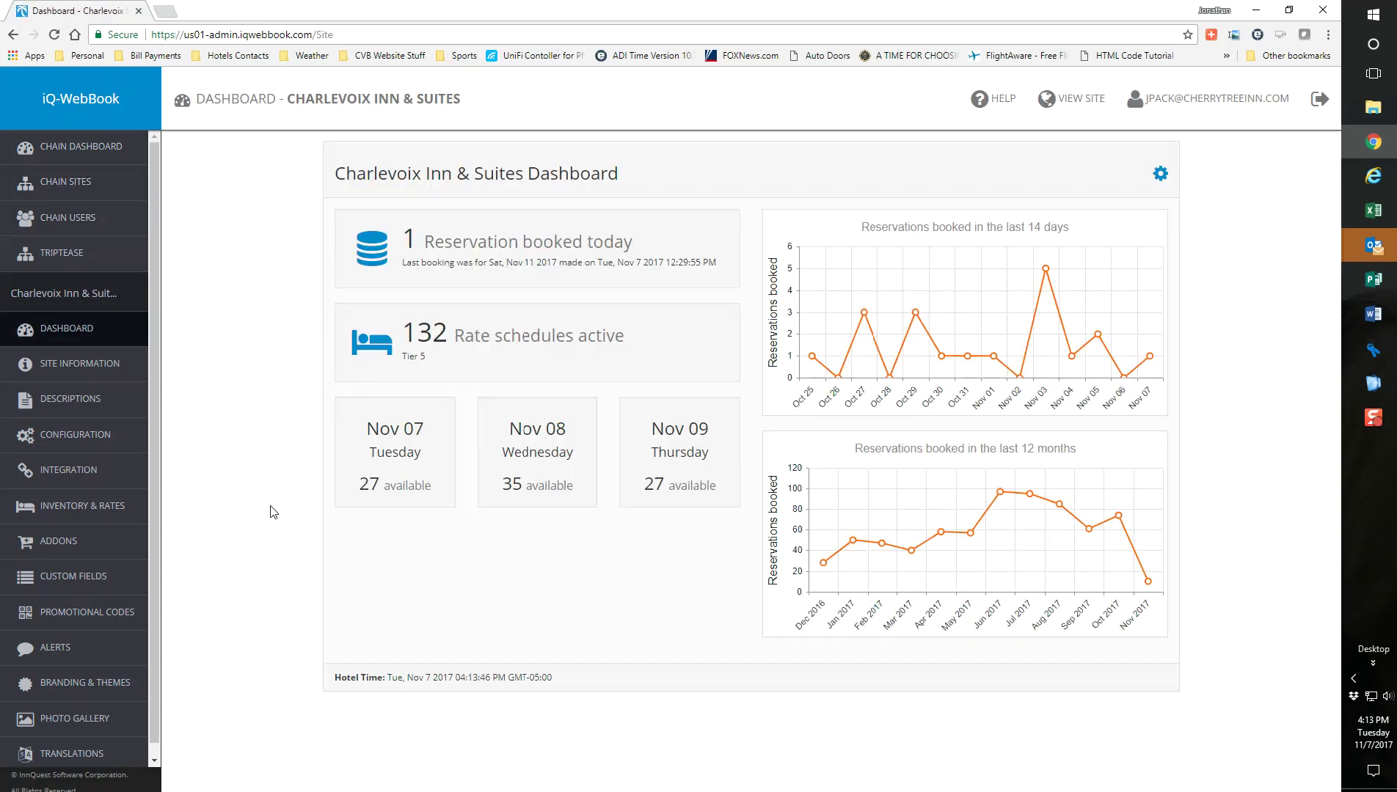
click(86, 509)
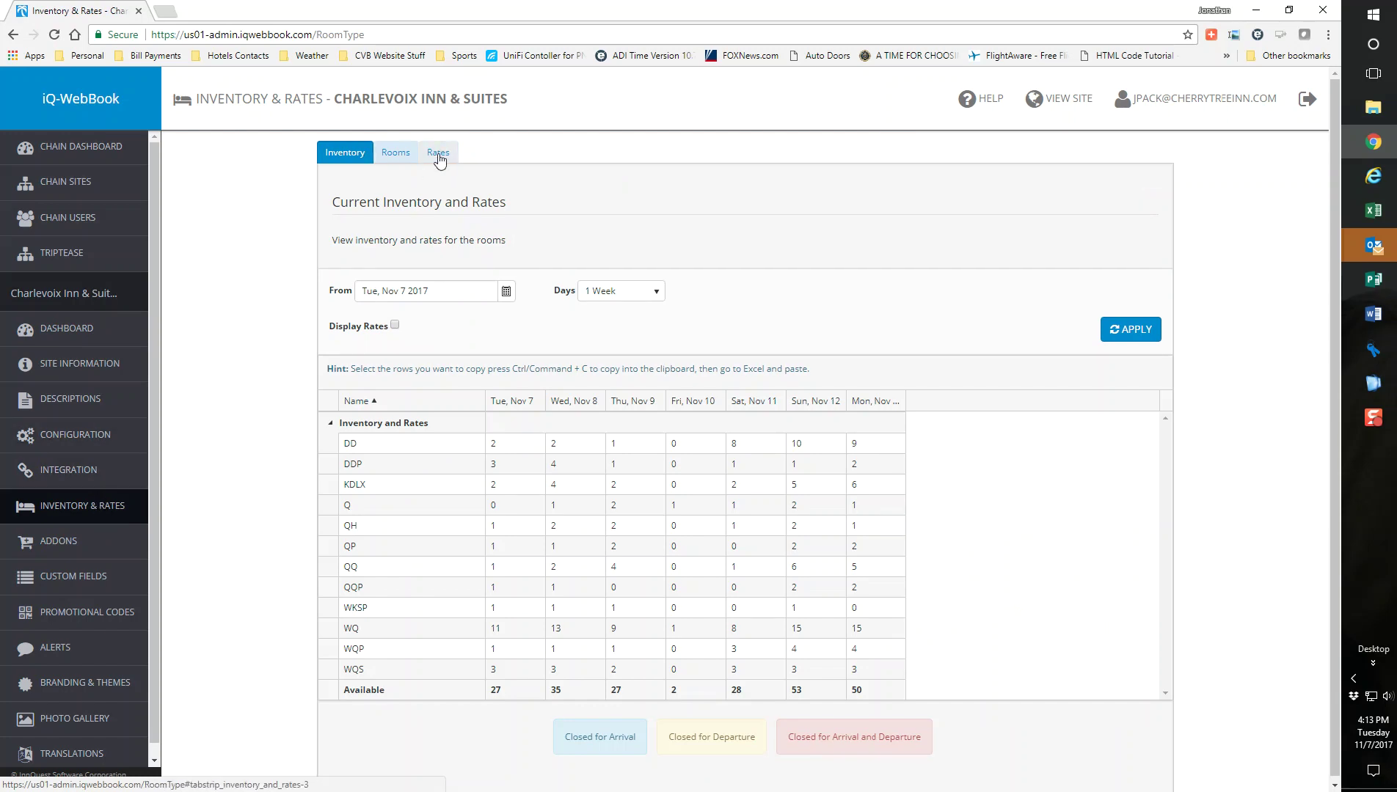
click(438, 154)
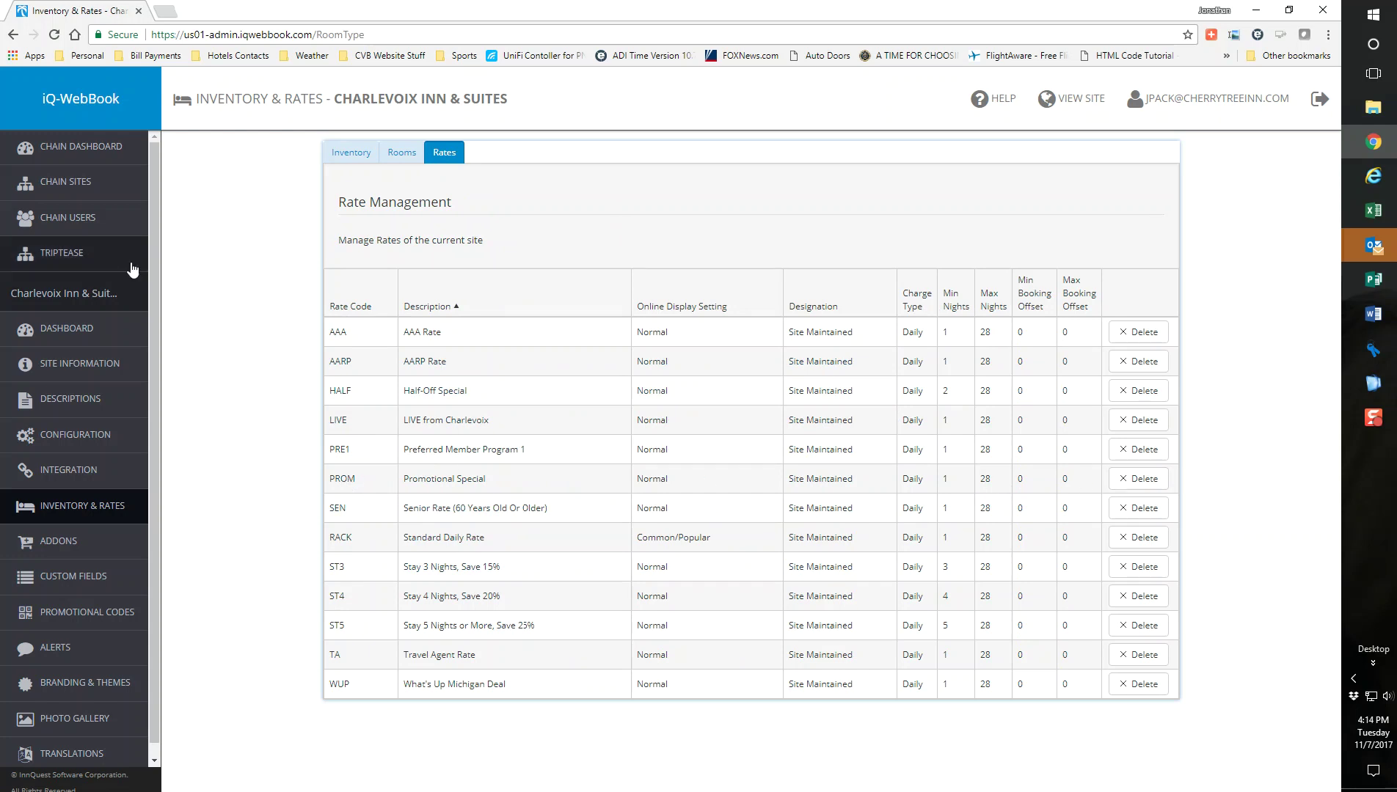
click(63, 615)
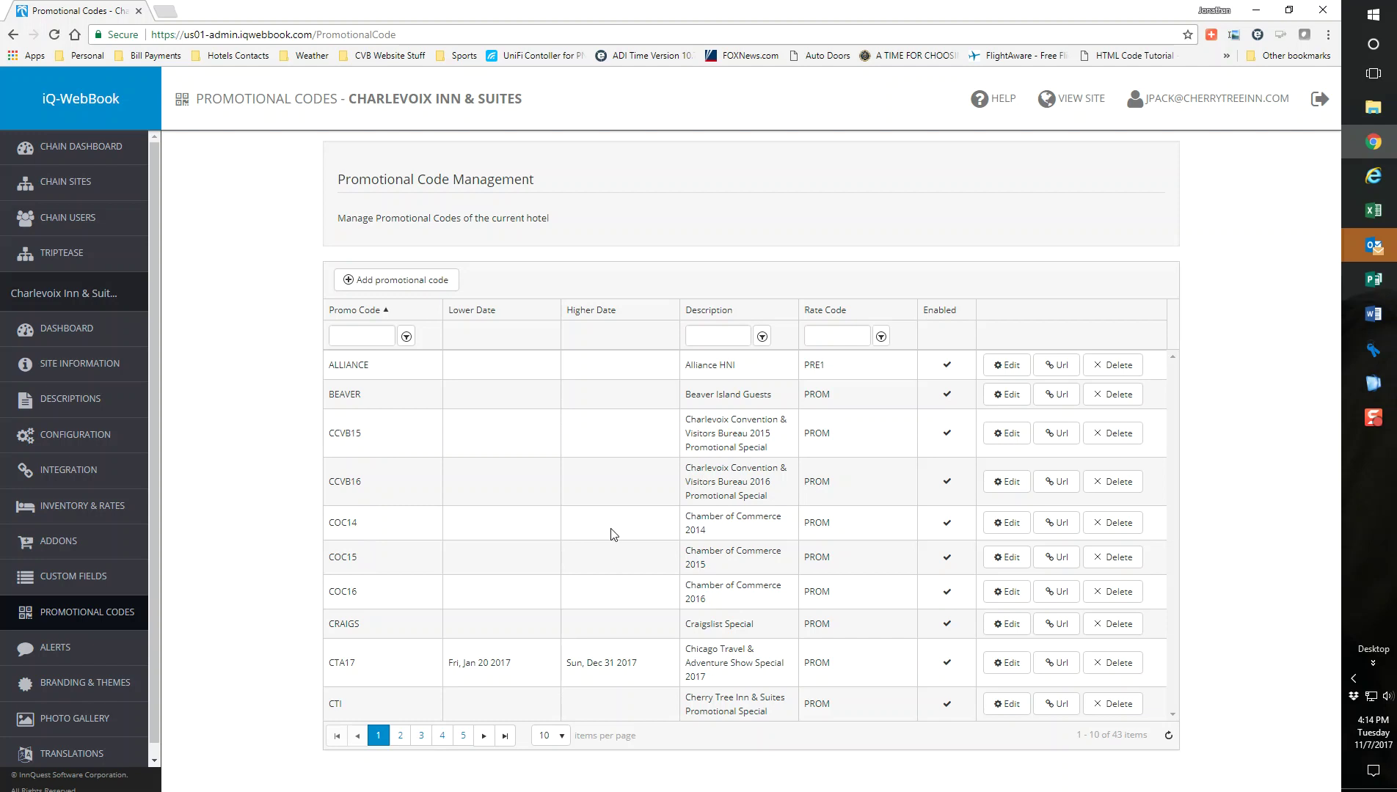
click(411, 284)
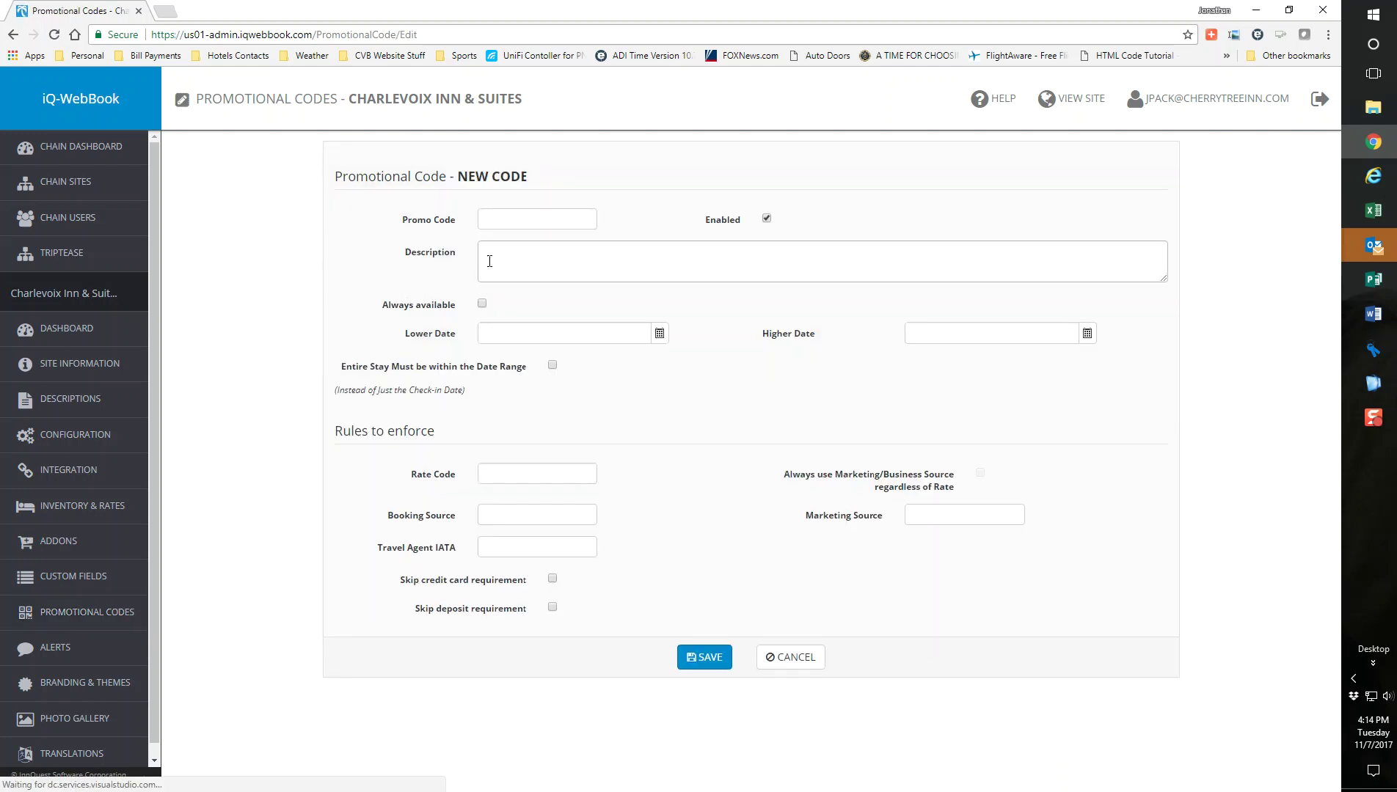
Enter promo code COC18, described as Charlevoix Chamber of Commerce Special Rate, and mark it always available.
click(508, 220)
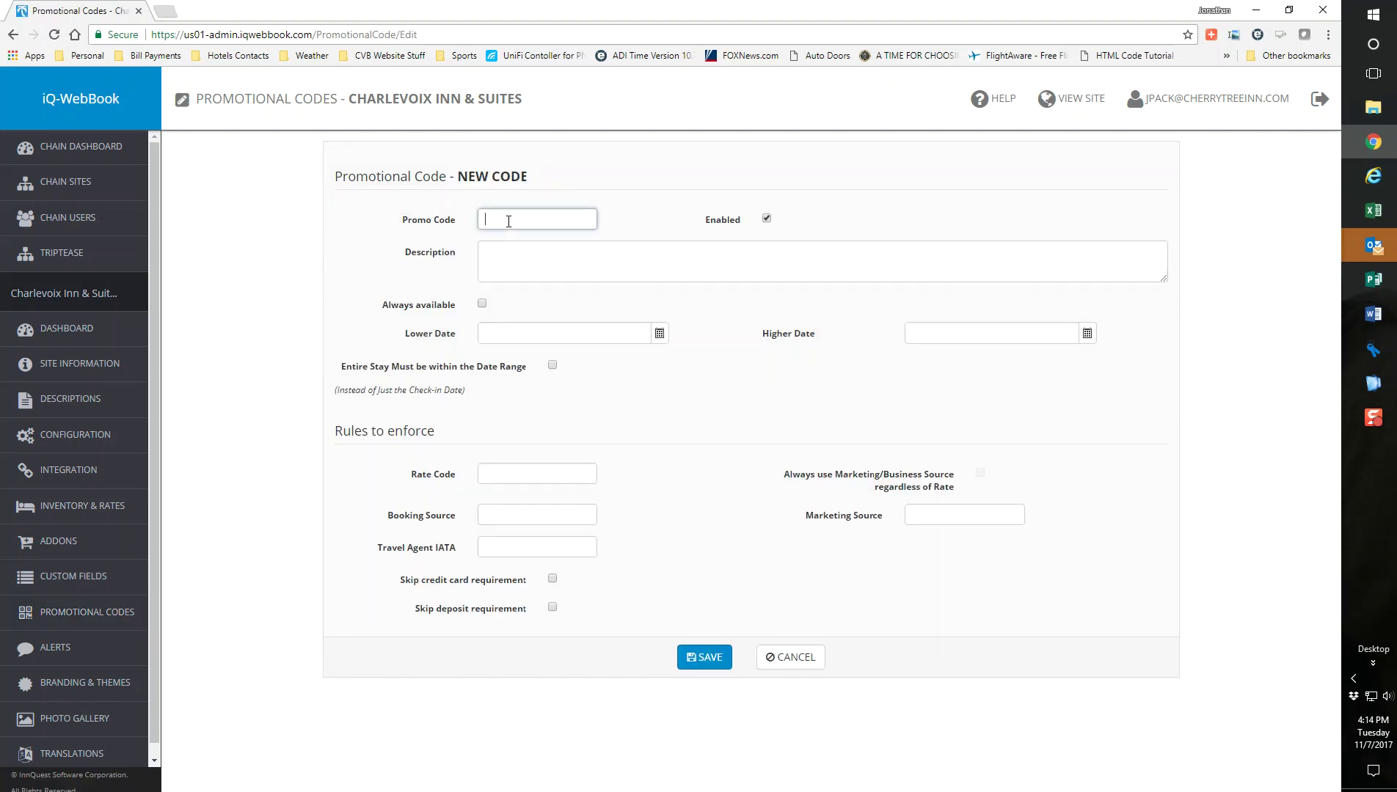
text(COCTB)
key(Tab)
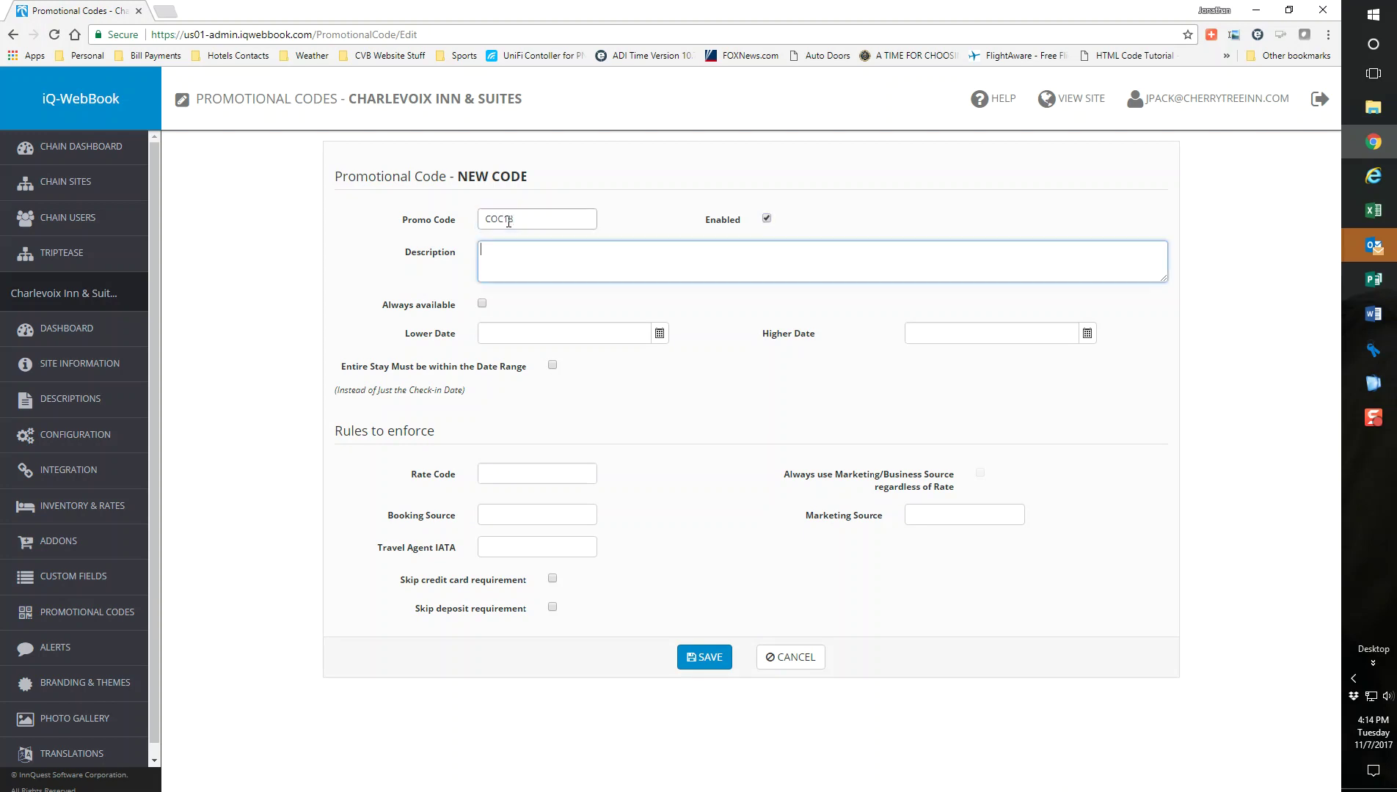
text(Charmb)
text(ham)
text(ommerce Special Rate)
key(Tab)
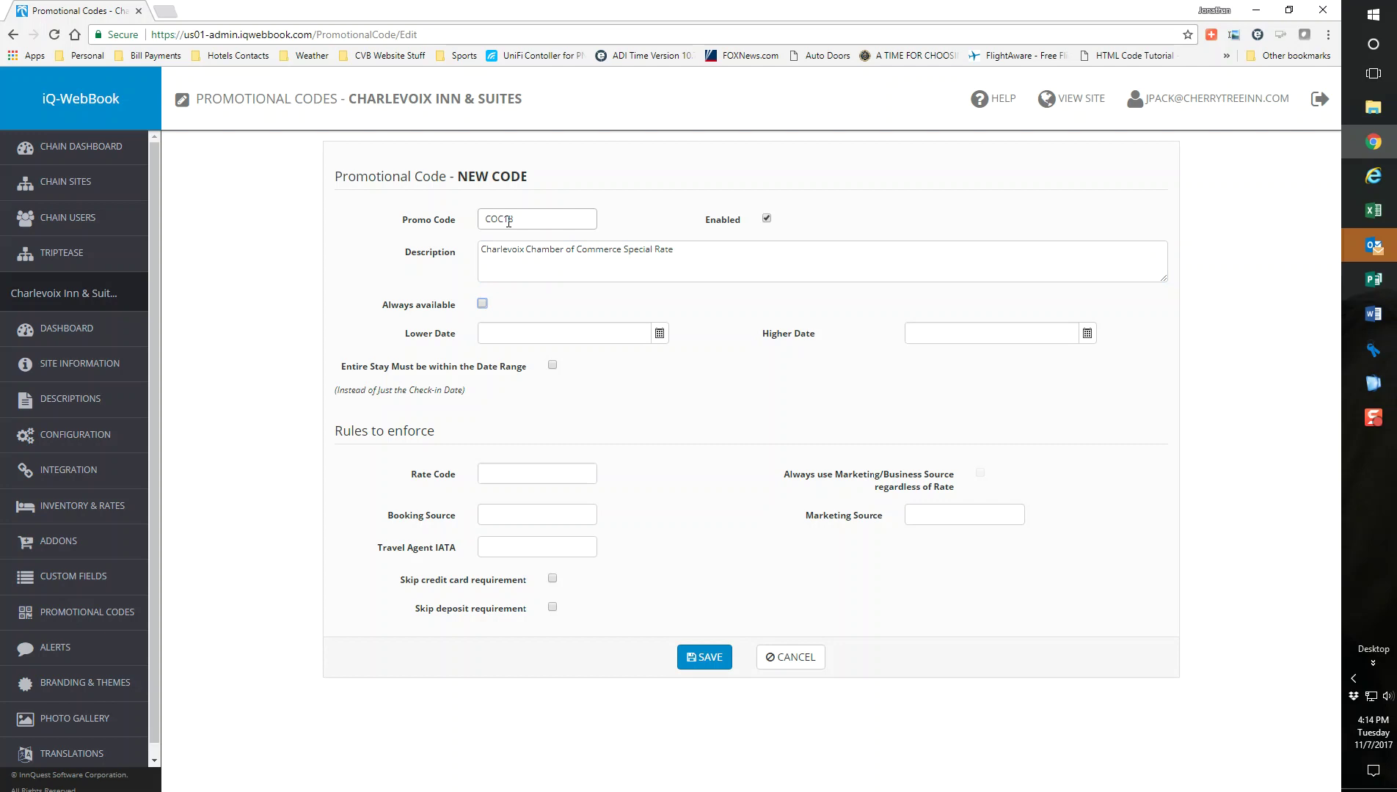
click(481, 305)
Save COC18 with rate code PROM, booking source CHAM and marketing source WBE, then view the booking site.
click(518, 482)
text(PROM)
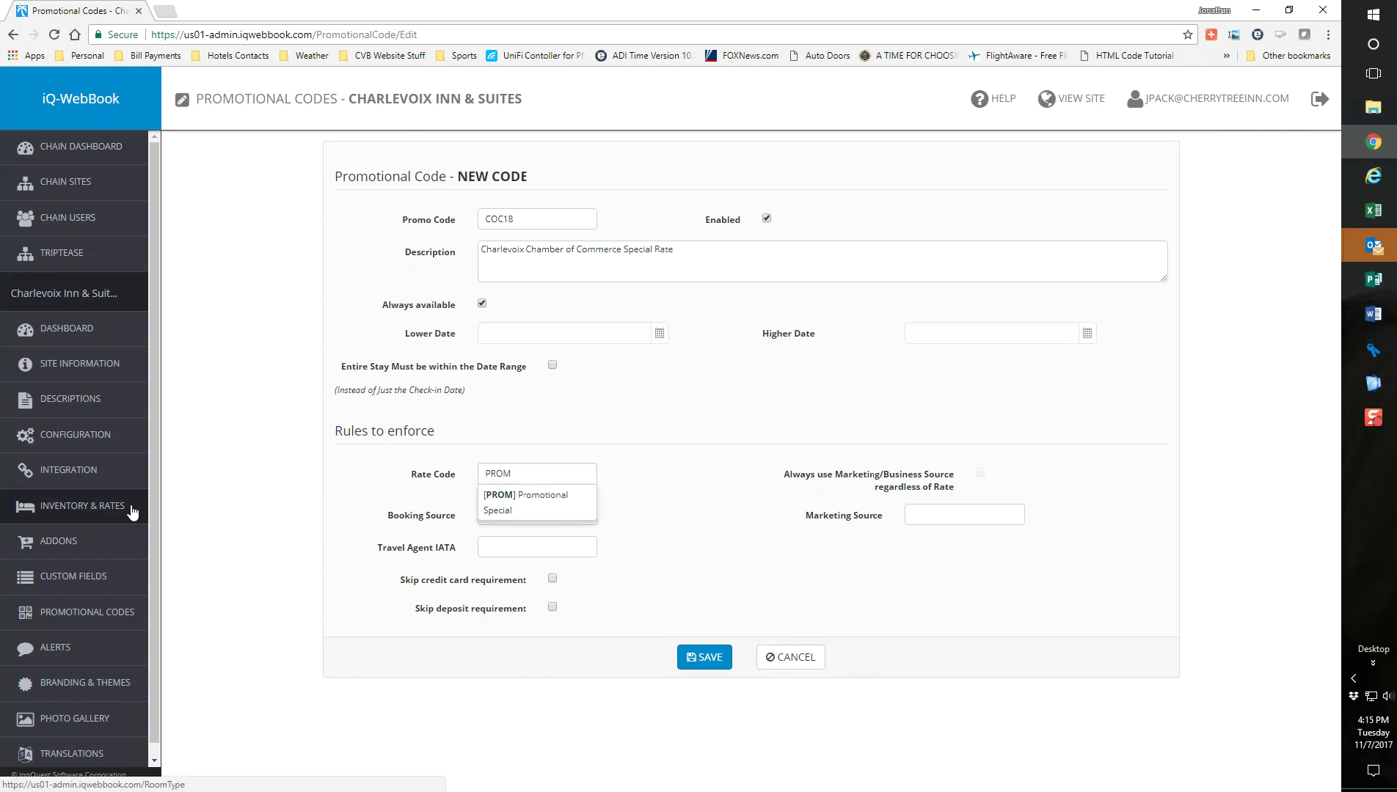
click(500, 516)
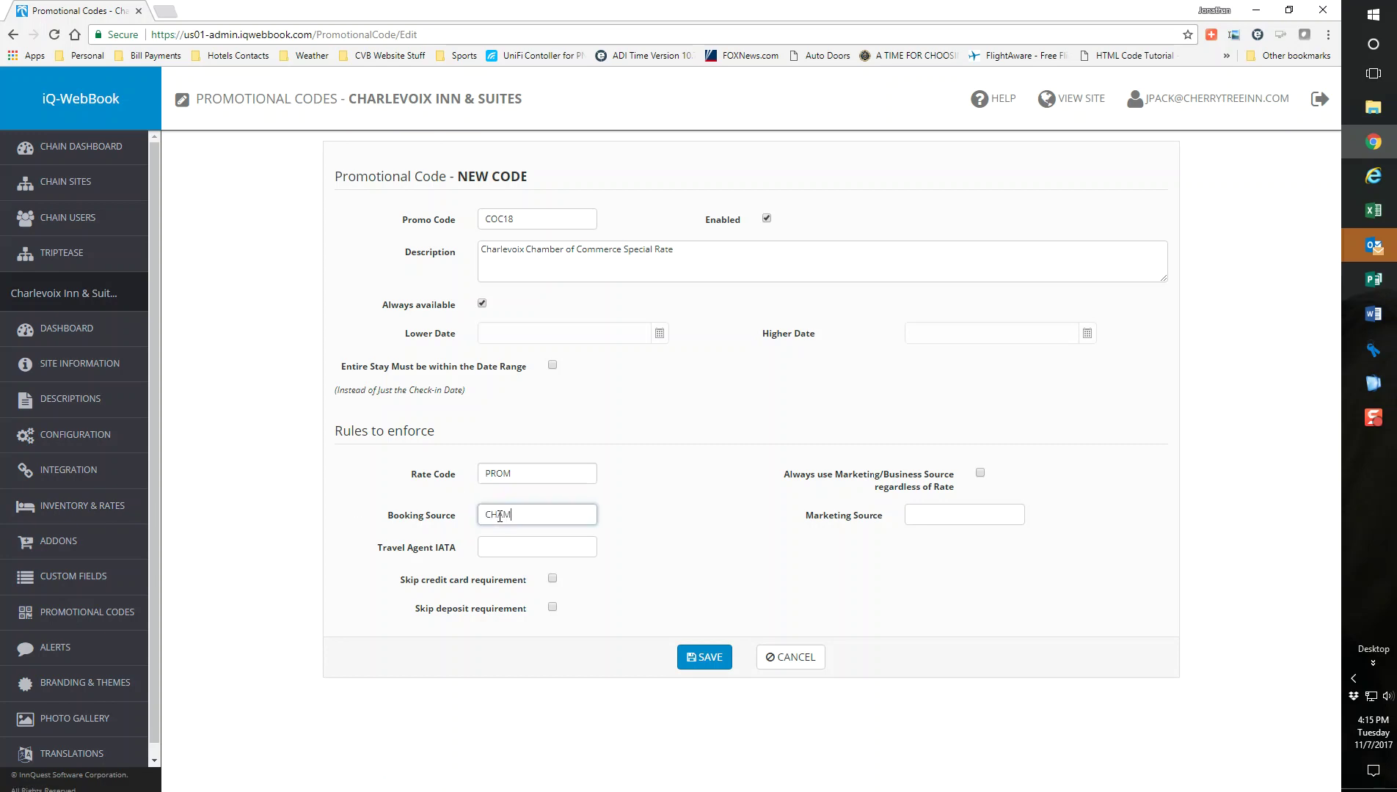
click(932, 516)
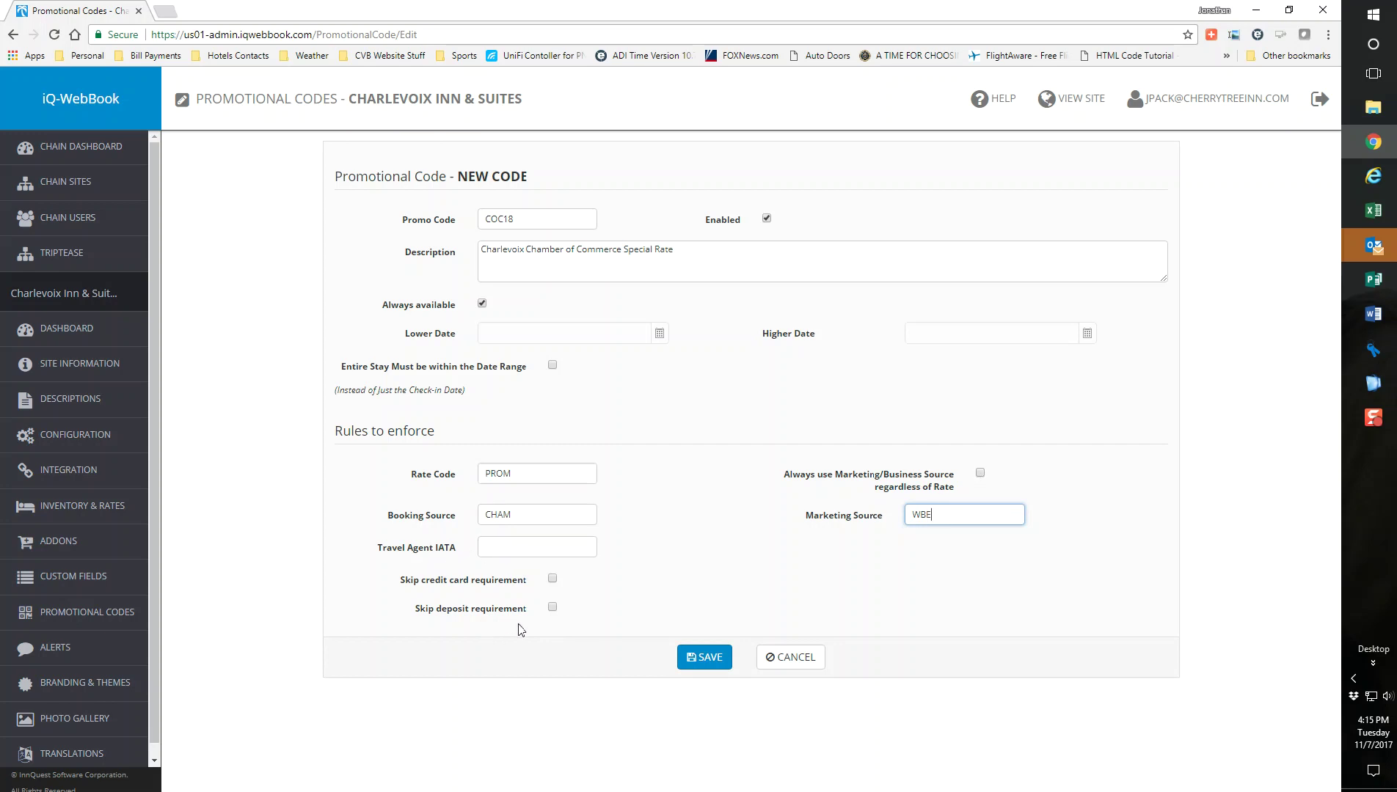
click(715, 661)
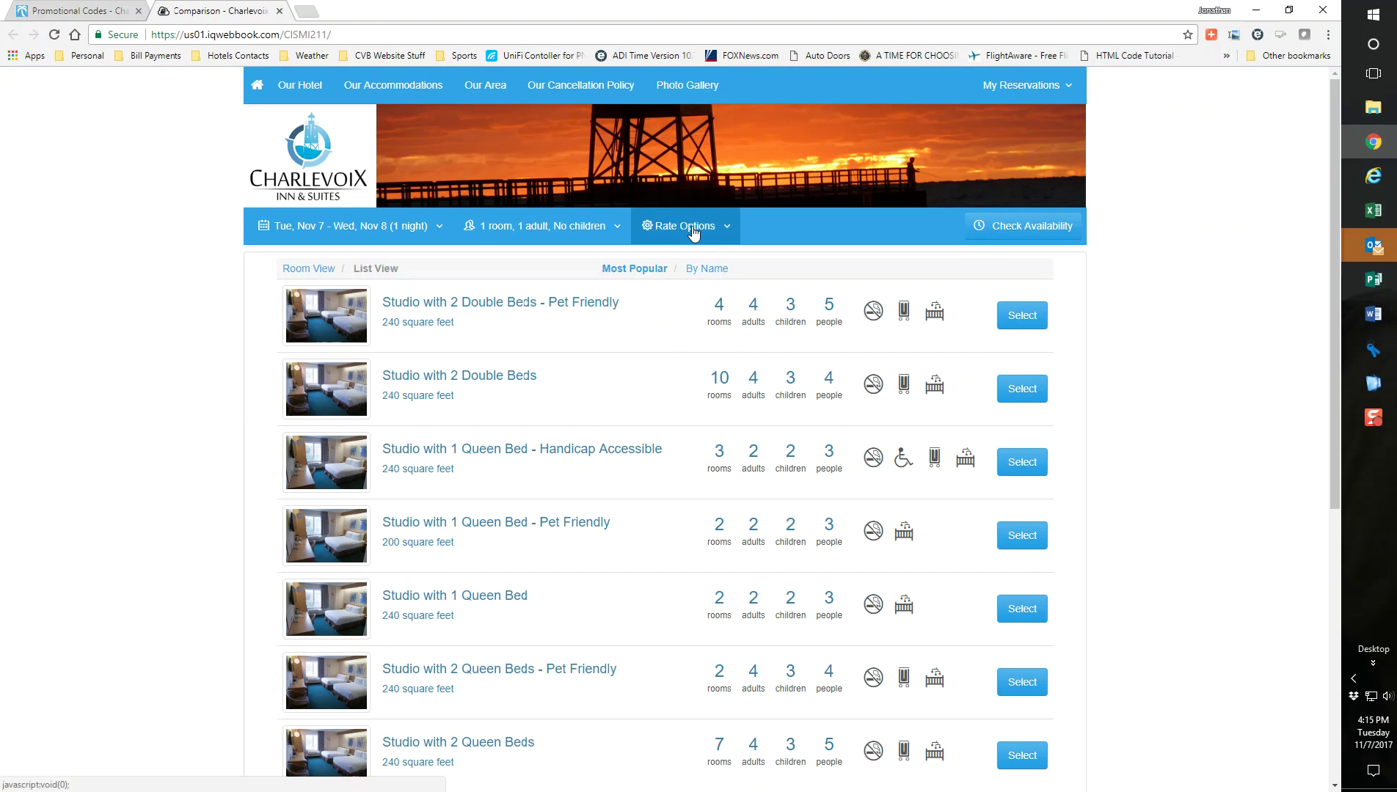
click(694, 233)
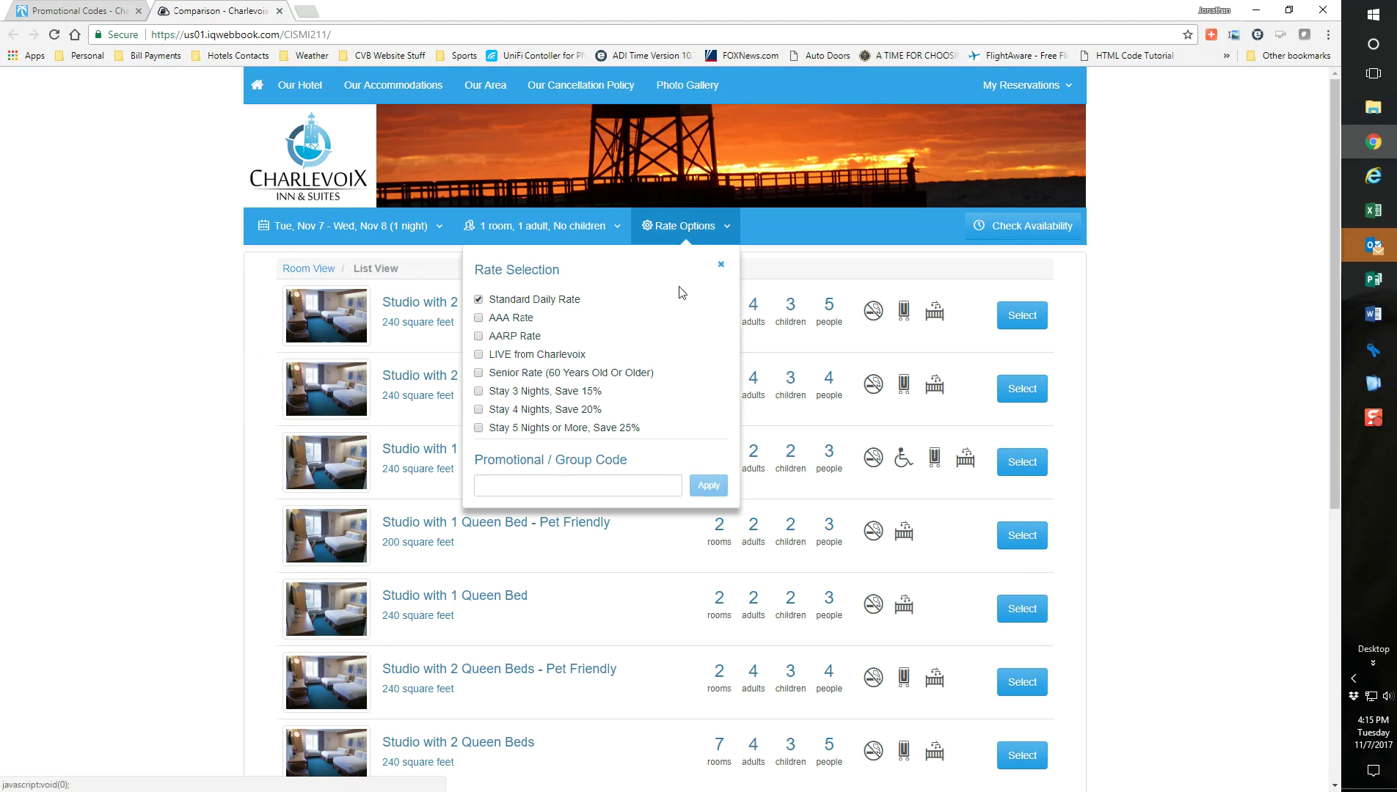
Apply promo code COC18 on the booking site and pick Dec 12 as check-in.
click(508, 485)
text(COC)
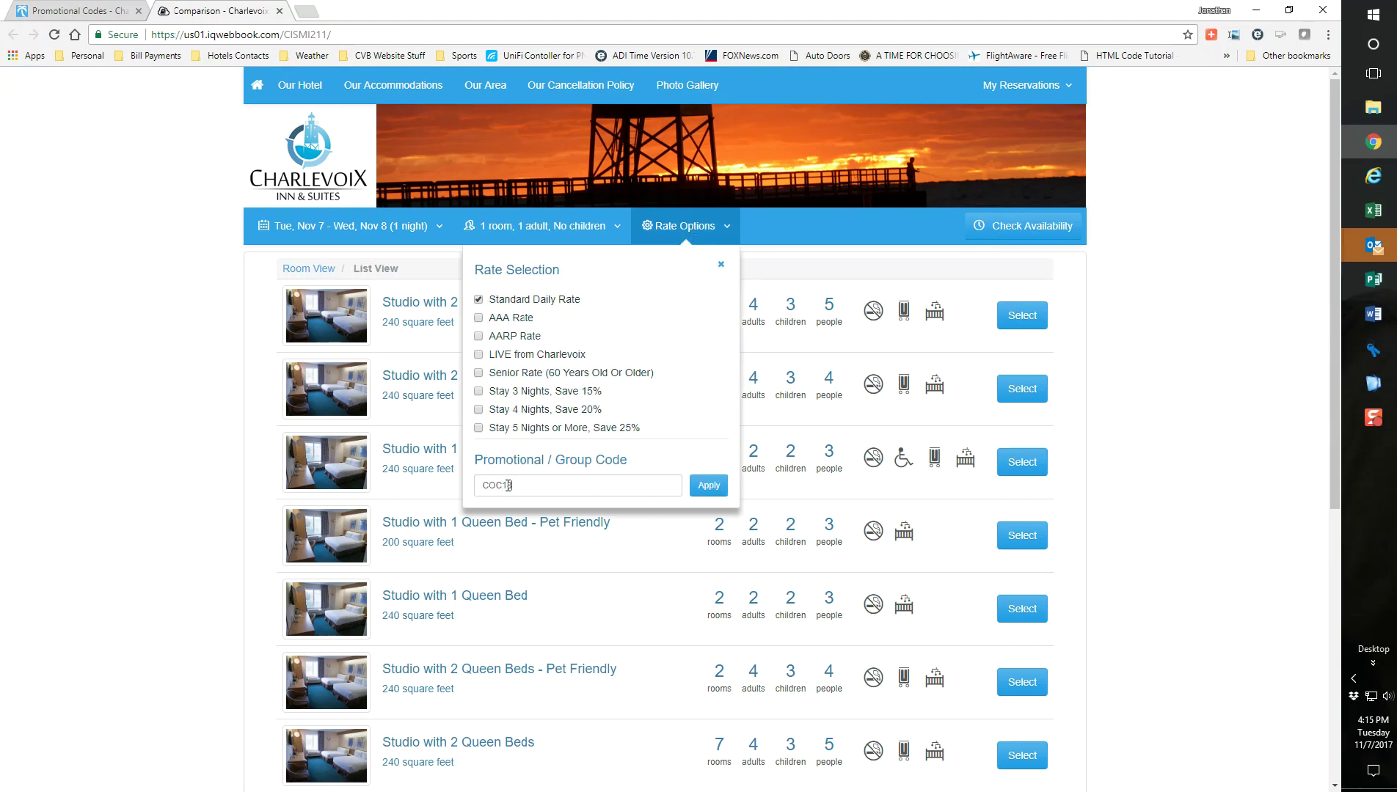
text(18)
click(719, 487)
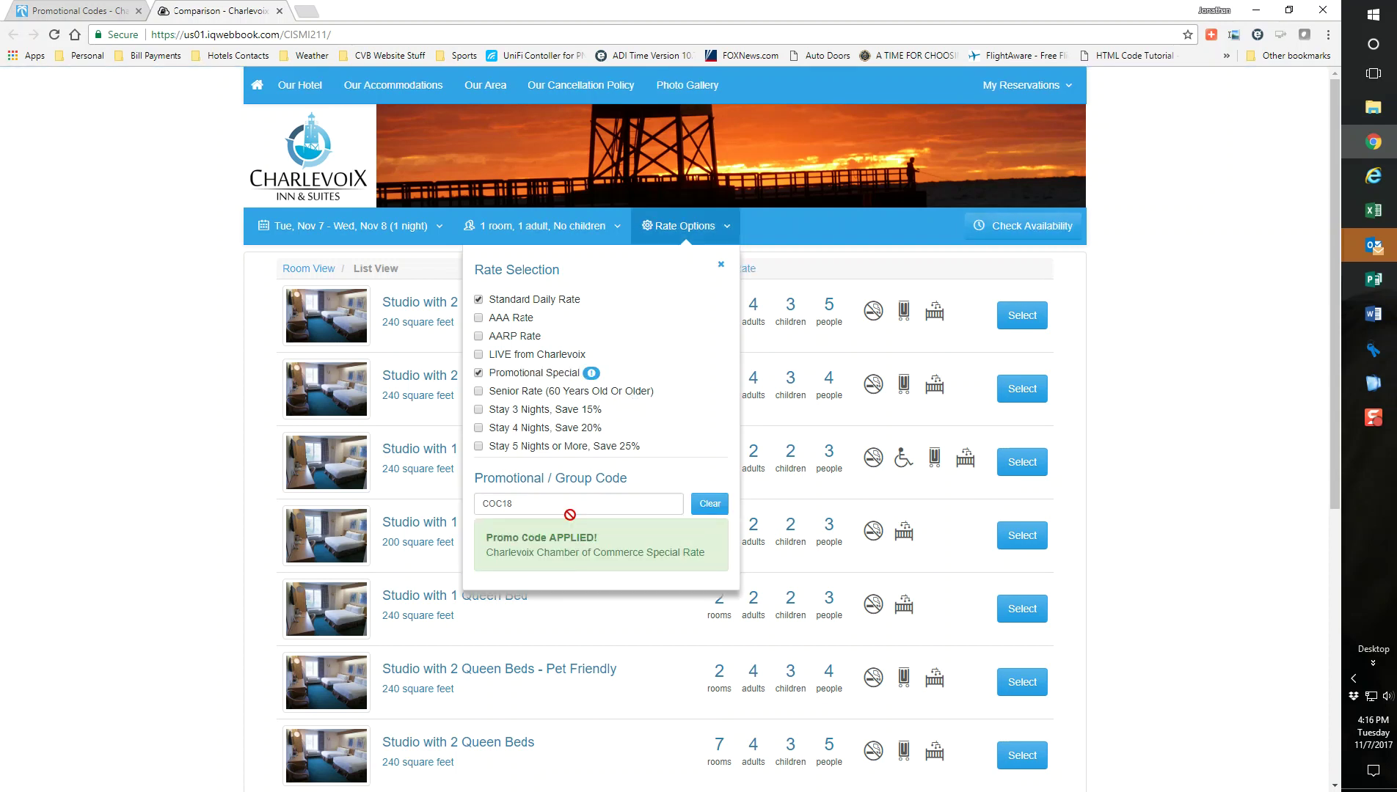
click(434, 227)
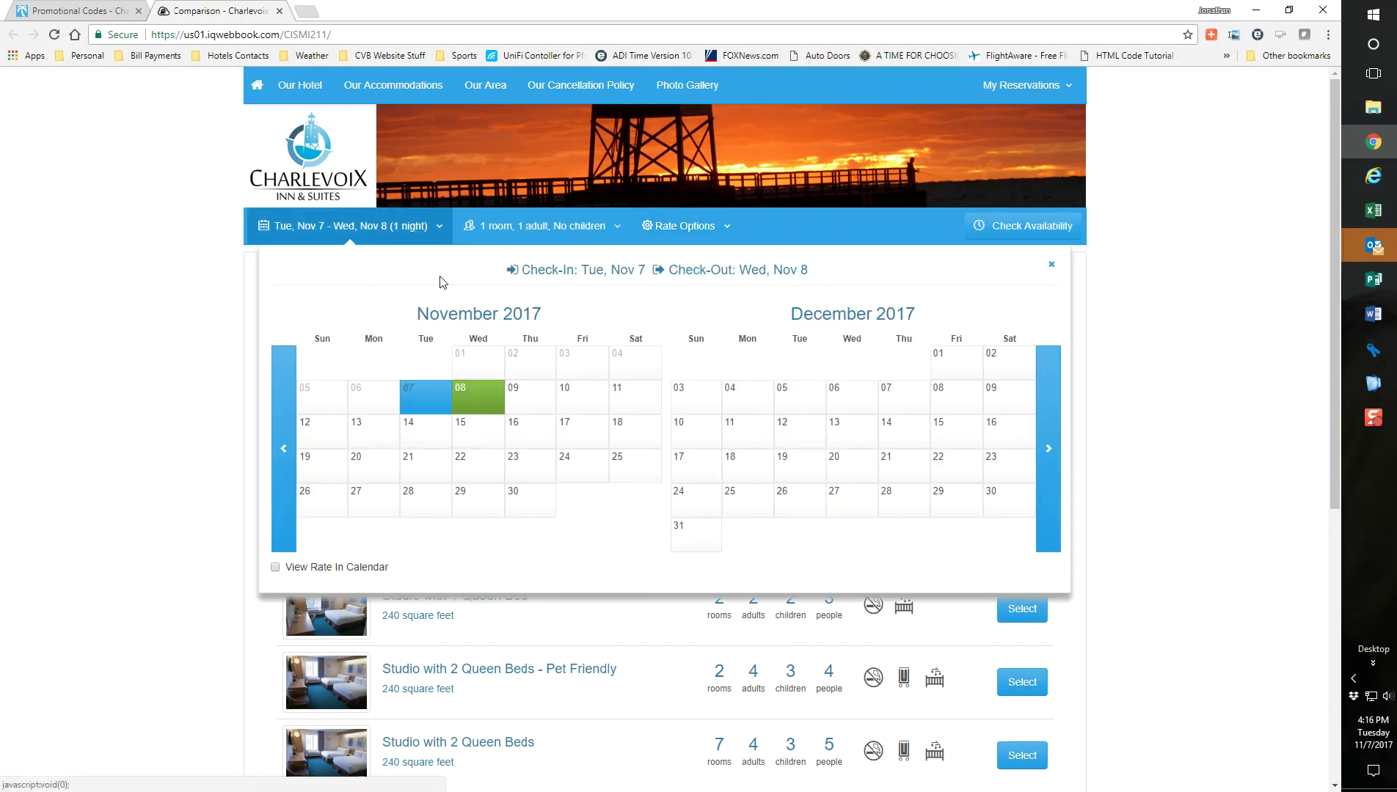
click(814, 439)
Search Dec 12–14 availability and confirm Promotional Special at 69.52 beside the 79.00 Standard rate.
click(903, 435)
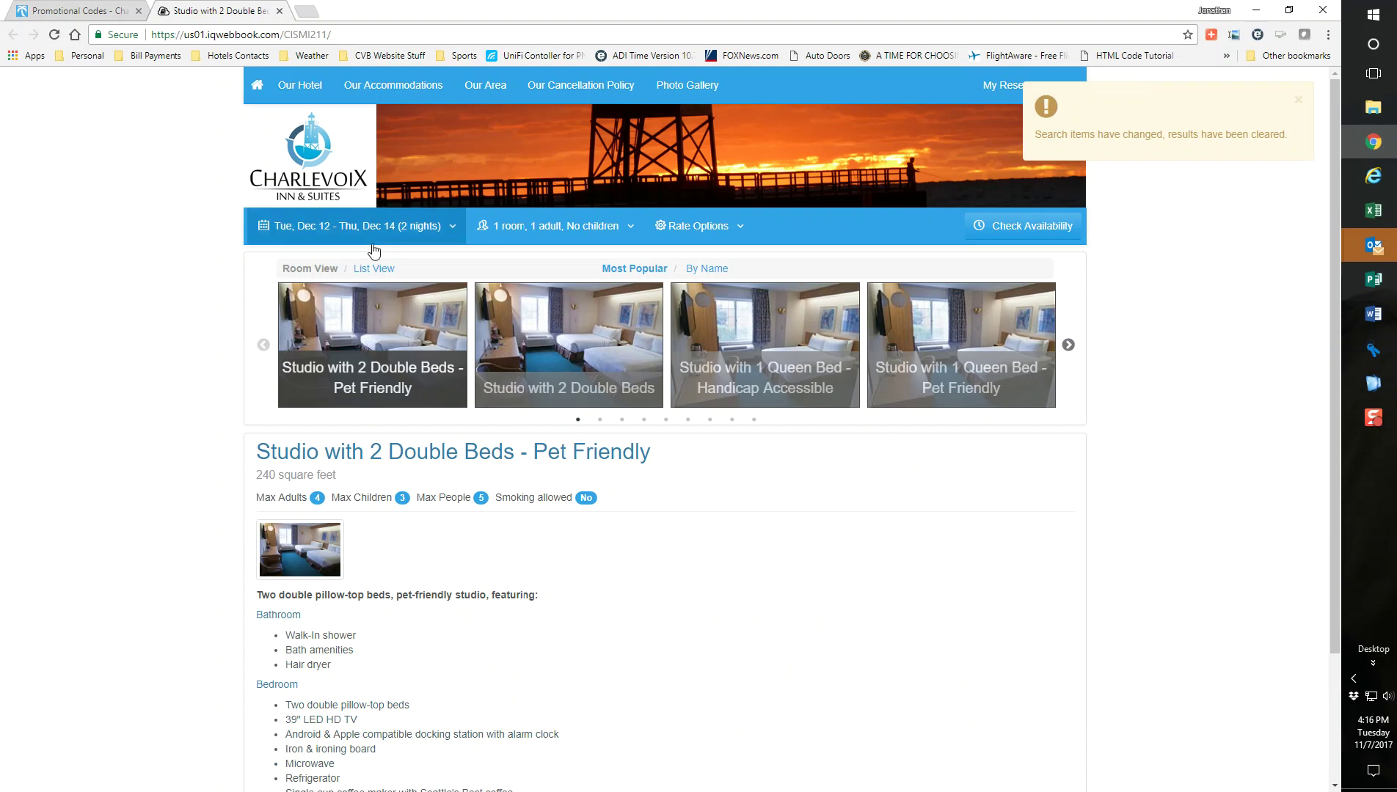
click(996, 226)
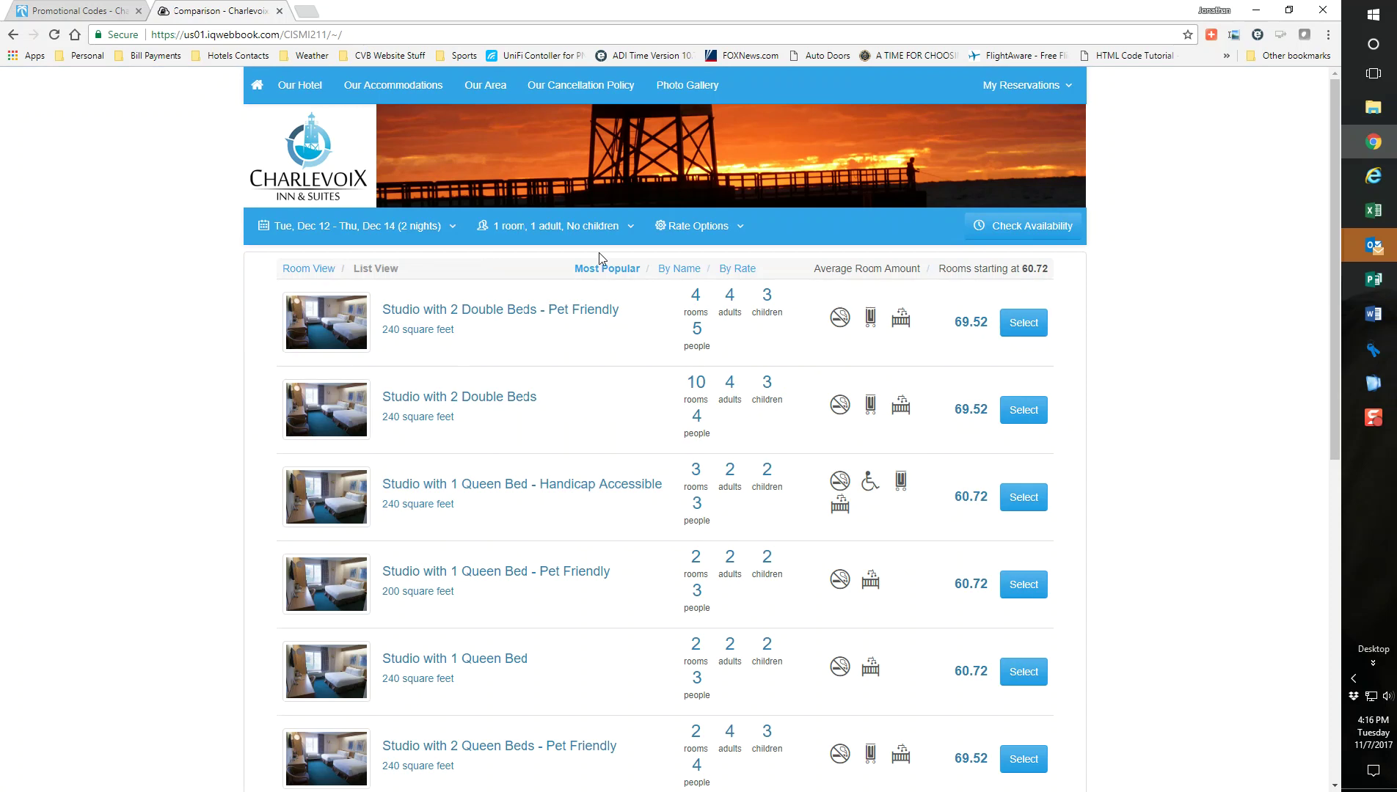
click(322, 272)
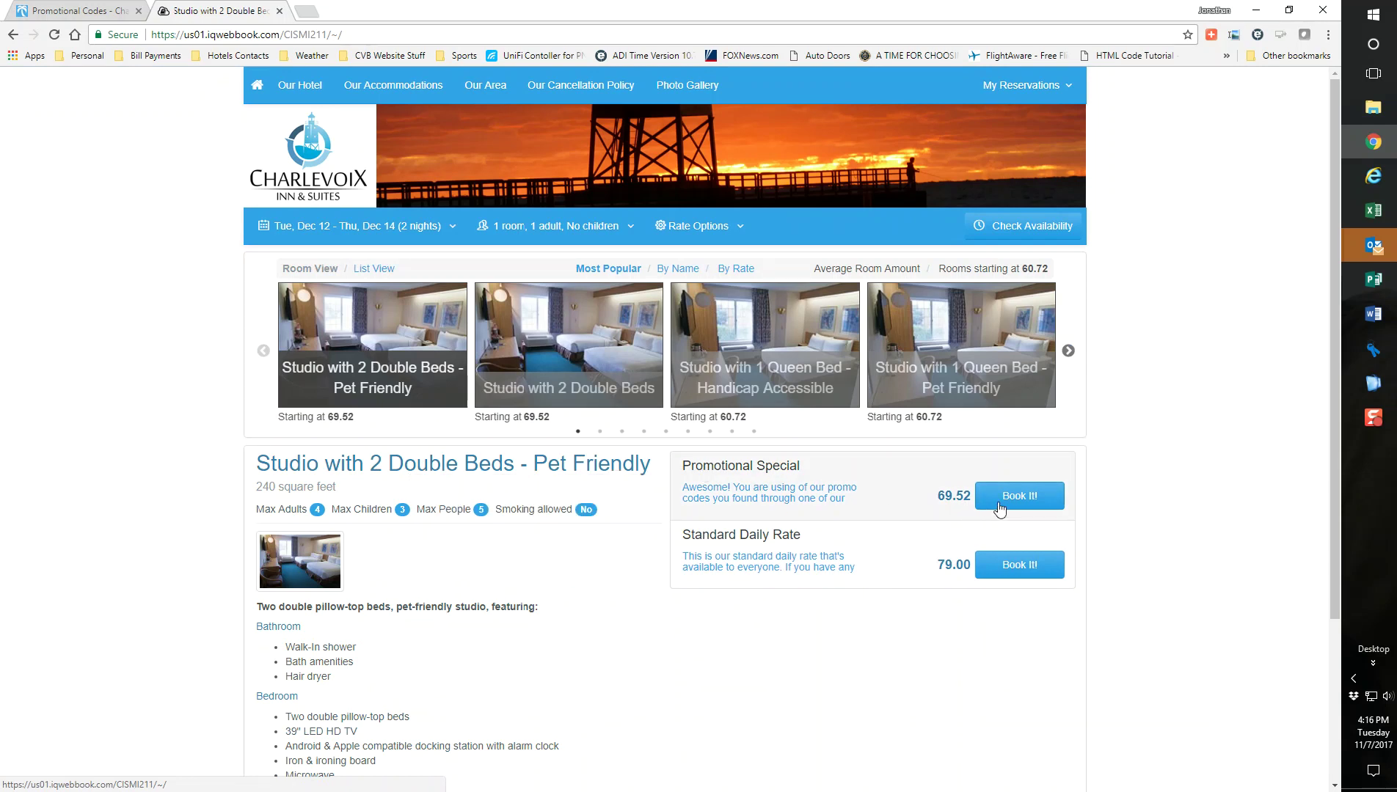
click(692, 233)
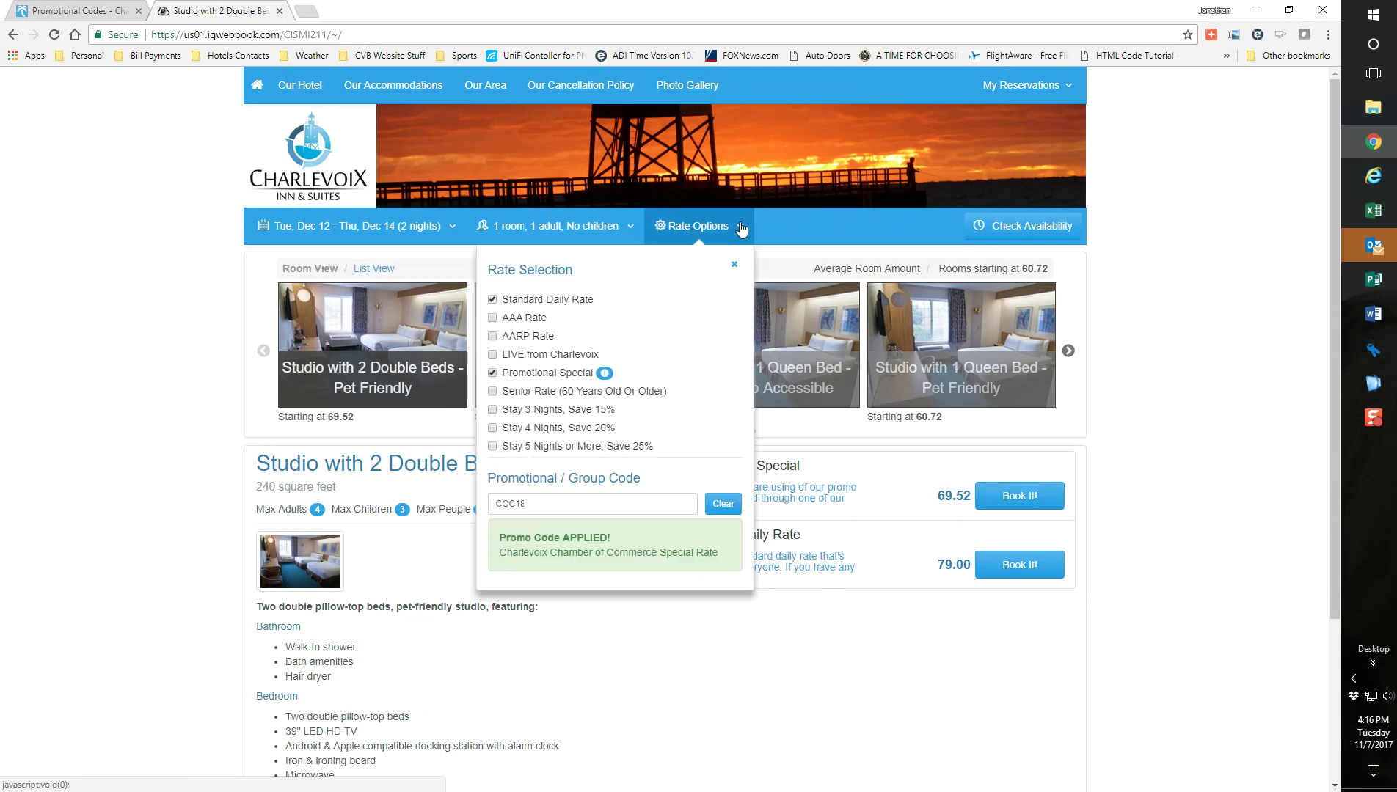